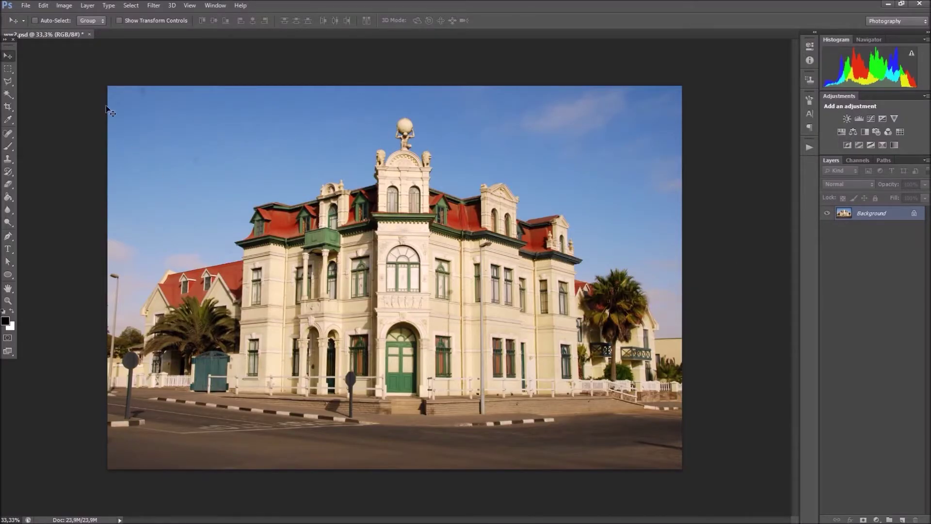
# - Load the supplied brush file into the presets through the Preset Manager
pyautogui.click(42, 7)
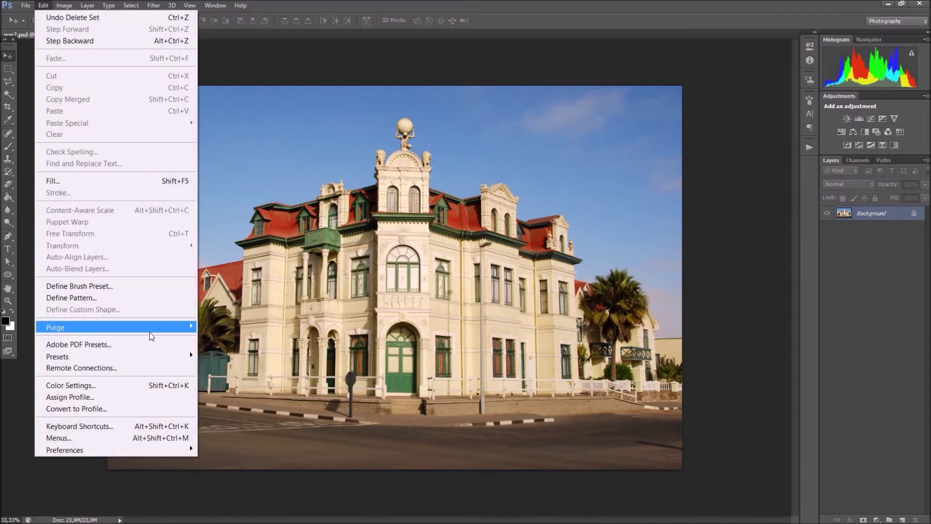
pyautogui.moveTo(58, 356)
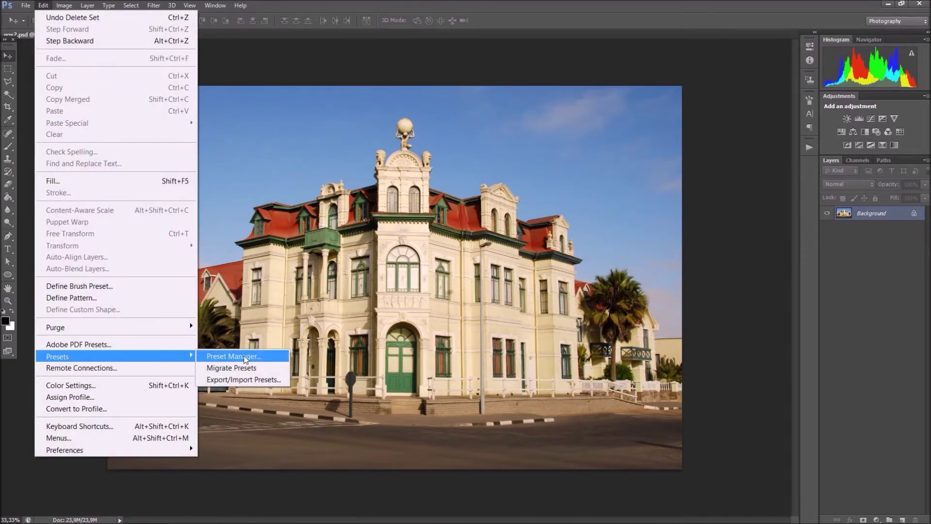
pyautogui.click(252, 356)
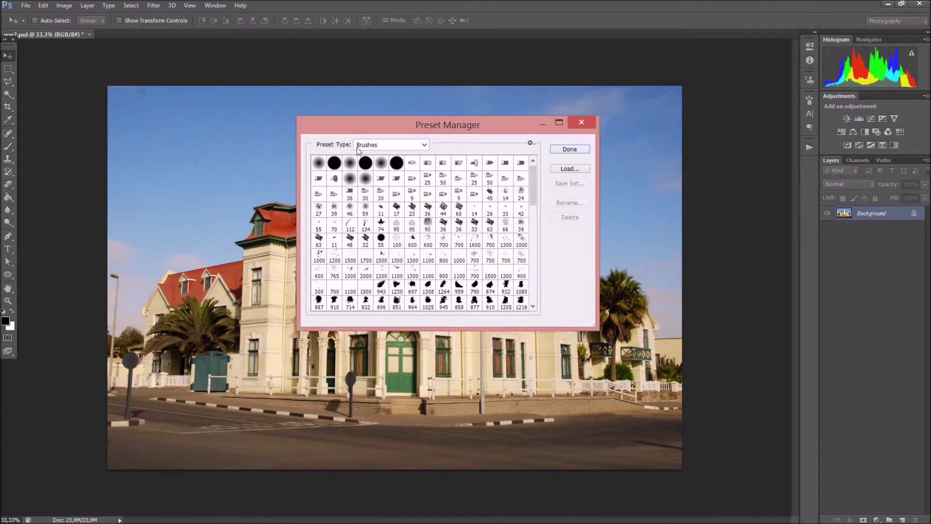
pyautogui.click(565, 169)
pyautogui.doubleClick(293, 151)
# - Load the Pattern.pat file into the Patterns presets and close the Preset Manager
pyautogui.click(425, 148)
pyautogui.click(386, 191)
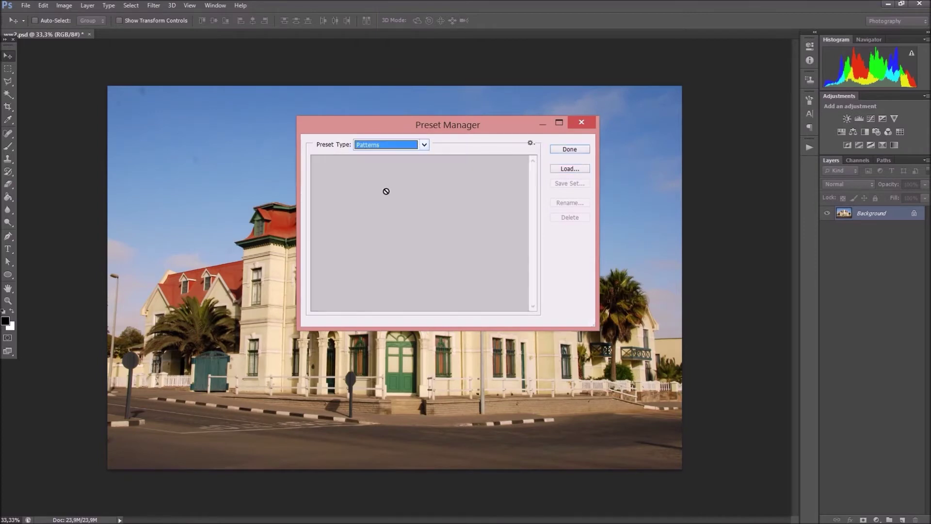
pyautogui.click(565, 171)
pyautogui.click(305, 154)
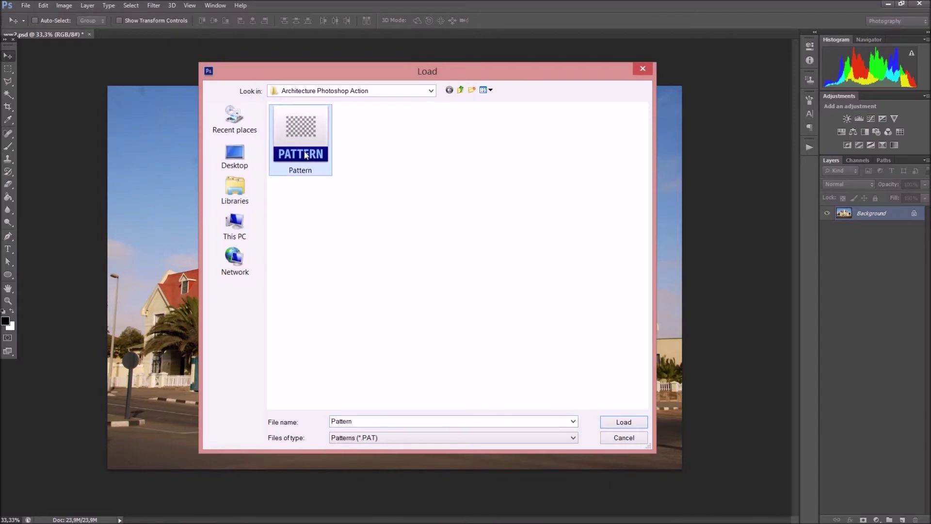
pyautogui.doubleClick(305, 154)
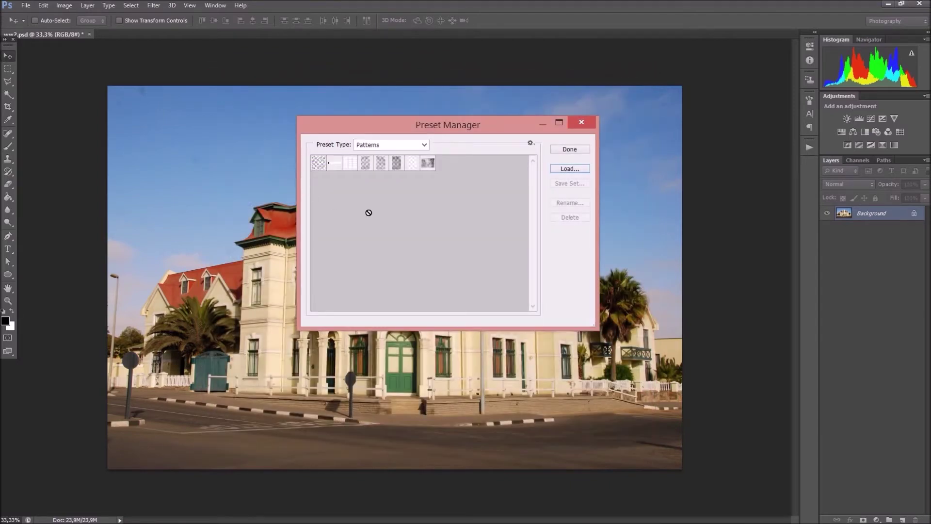
pyautogui.click(566, 149)
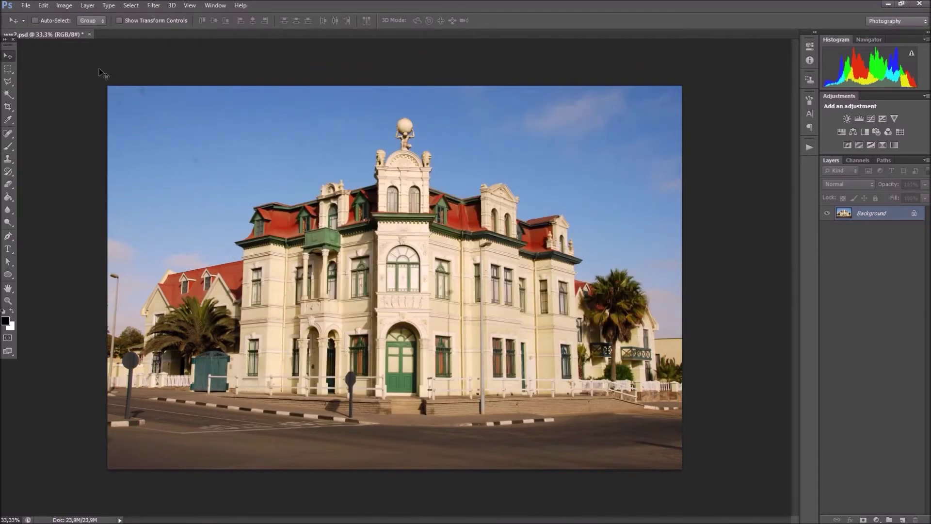
pyautogui.click(44, 5)
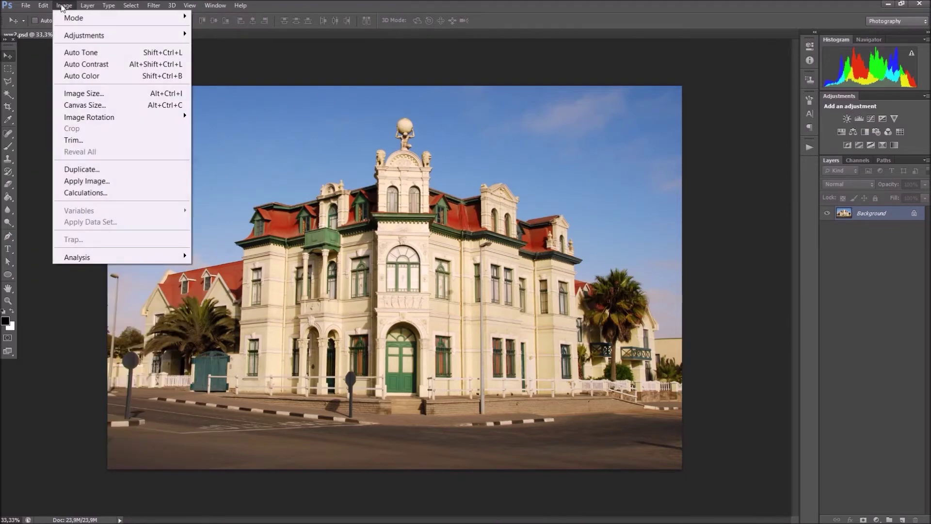
# - Check the image size without changing it, then show the Actions panel
pyautogui.moveTo(73, 18)
pyautogui.click(149, 94)
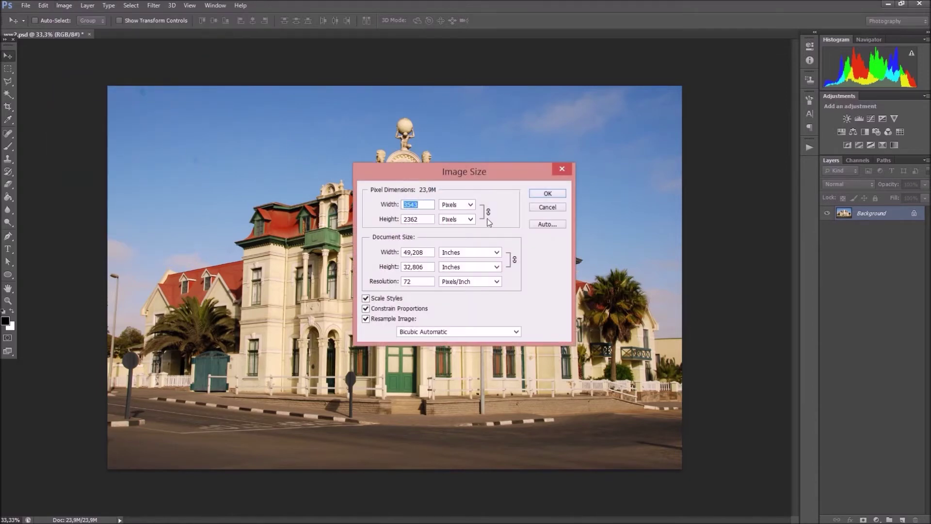
pyautogui.click(562, 169)
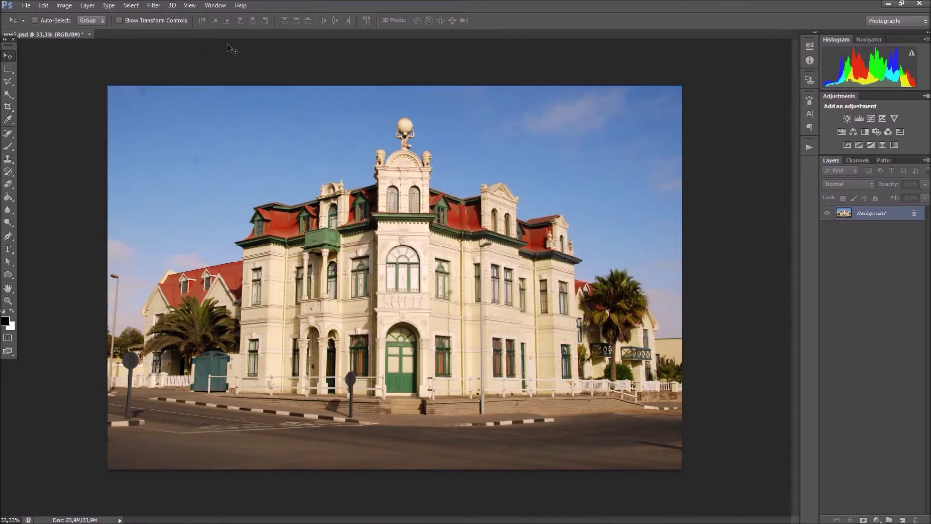
pyautogui.click(214, 6)
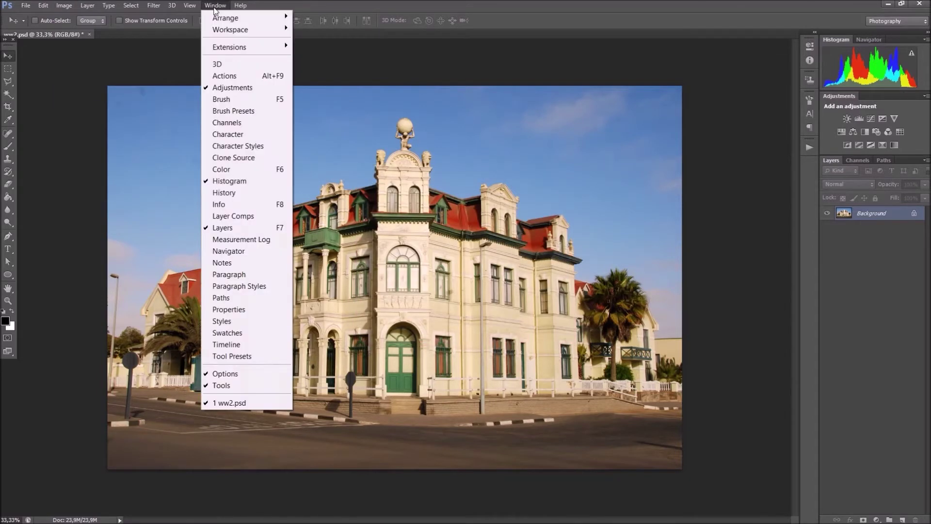
pyautogui.click(246, 76)
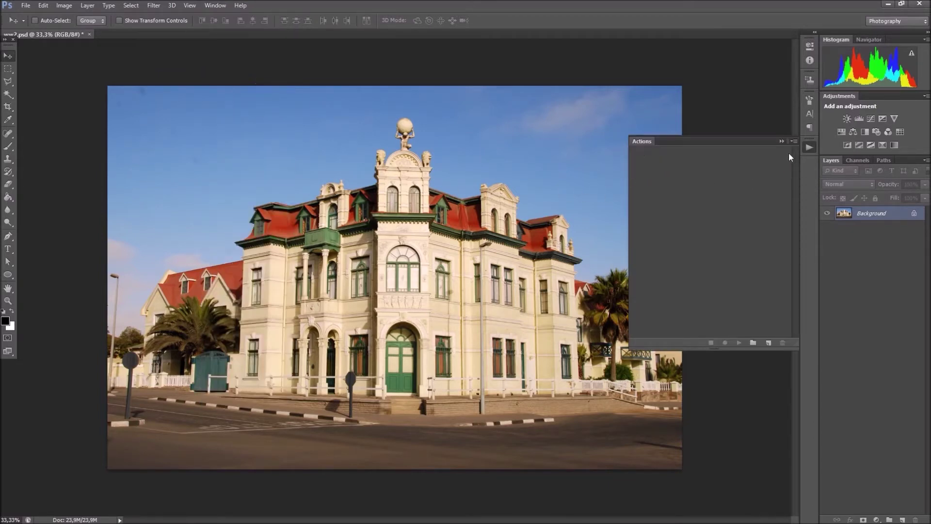
# - Load the Architecture Photoshop Action set and select its PLAY action
pyautogui.click(794, 141)
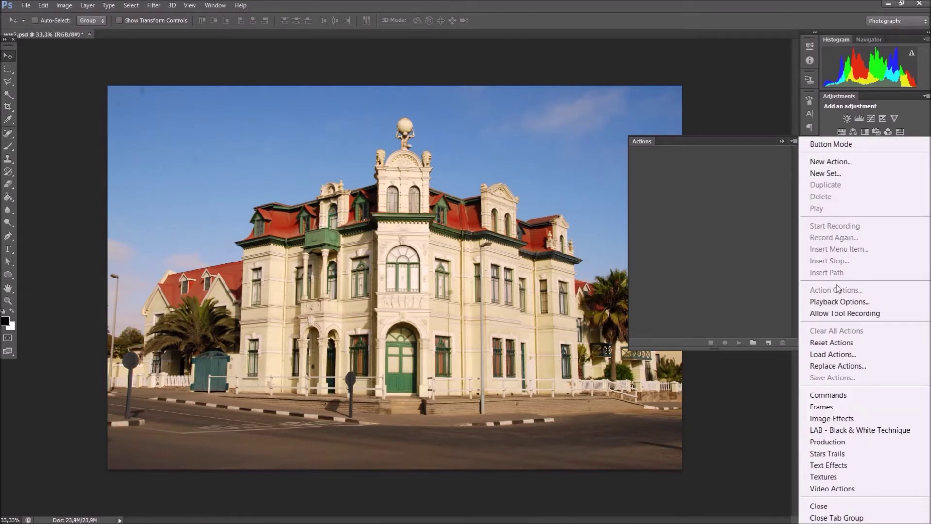
pyautogui.click(857, 356)
pyautogui.click(304, 159)
pyautogui.doubleClick(304, 159)
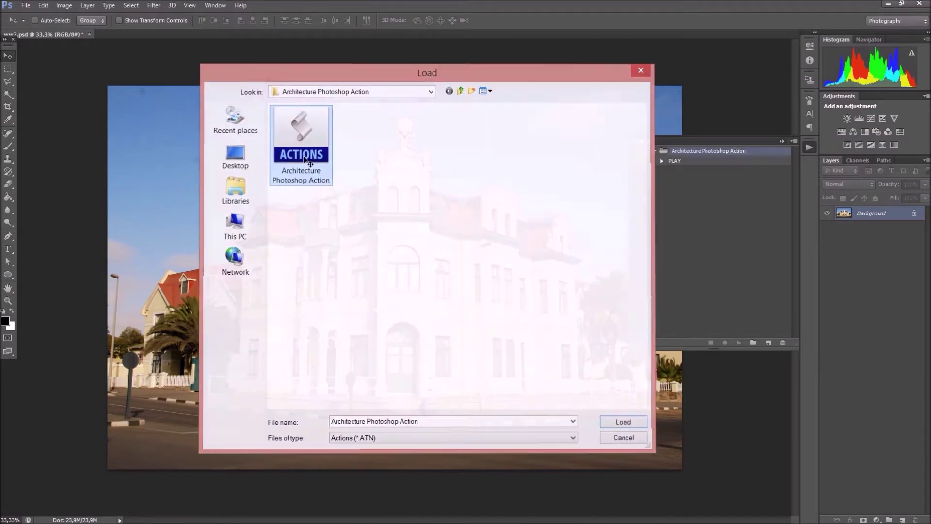
pyautogui.click(675, 161)
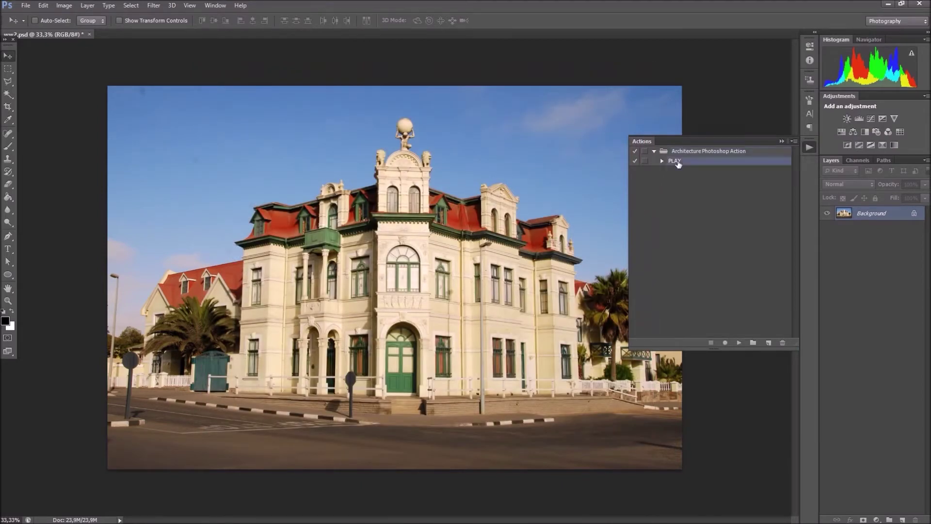
pyautogui.click(926, 160)
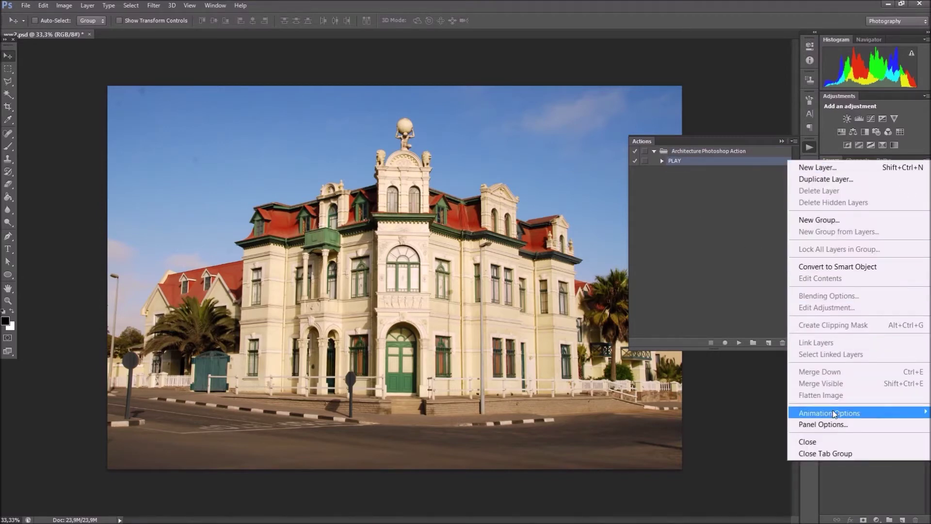
# - Confirm the Layers panel thumbnail options and add a new empty layer named denis154
pyautogui.click(848, 426)
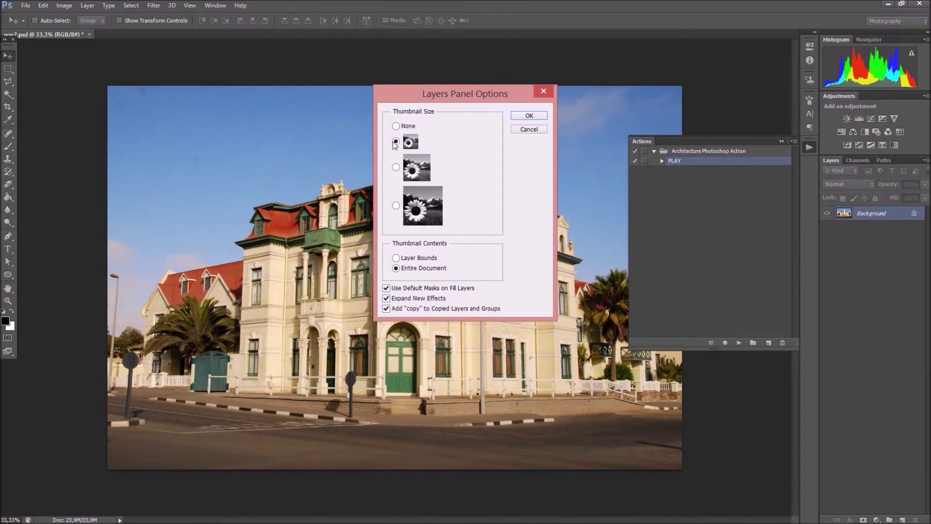
pyautogui.click(529, 115)
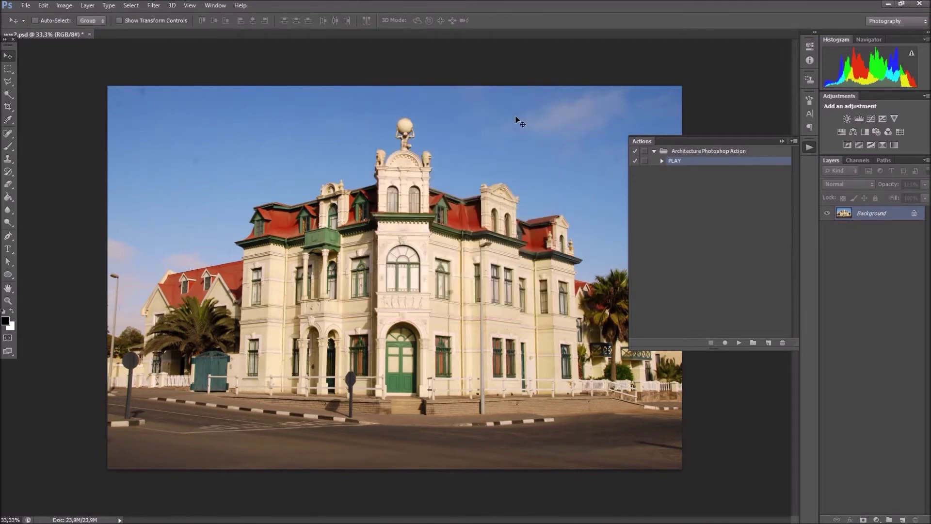
pyautogui.click(86, 6)
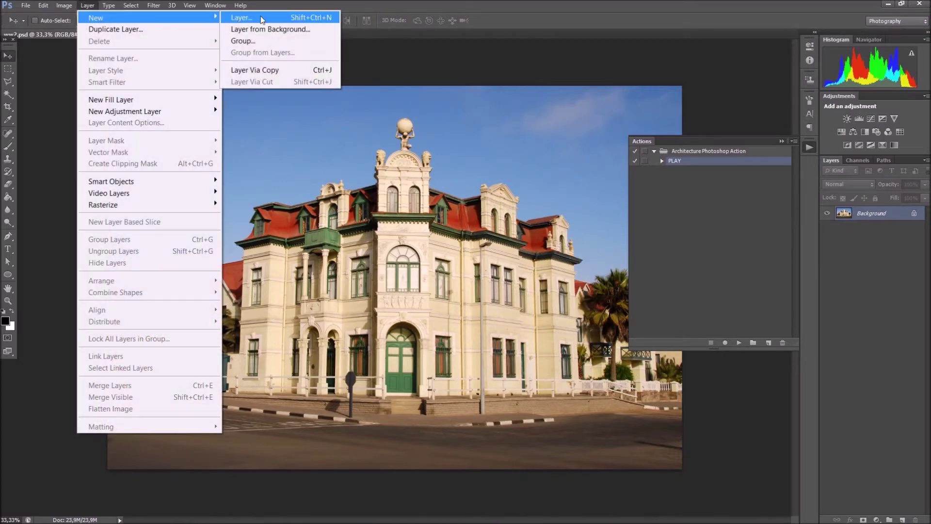
pyautogui.click(262, 18)
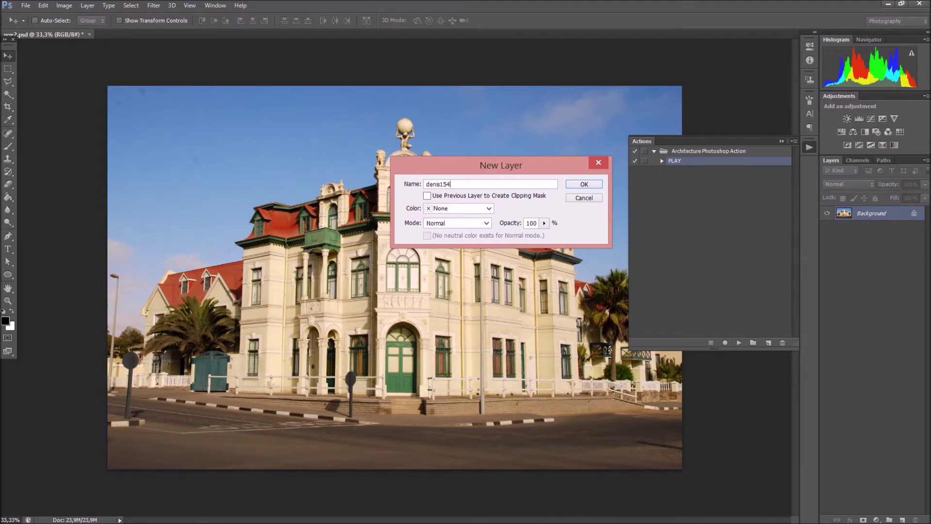
pyautogui.click(584, 184)
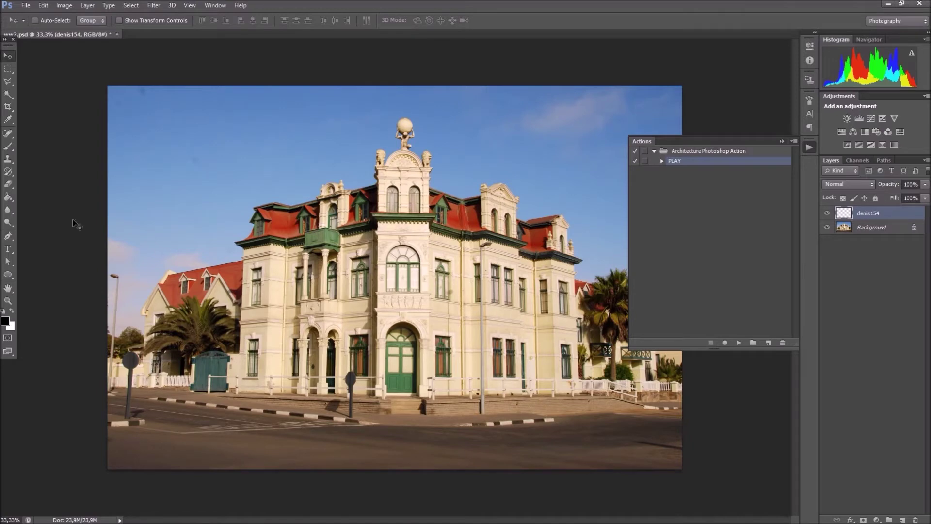
pyautogui.click(8, 146)
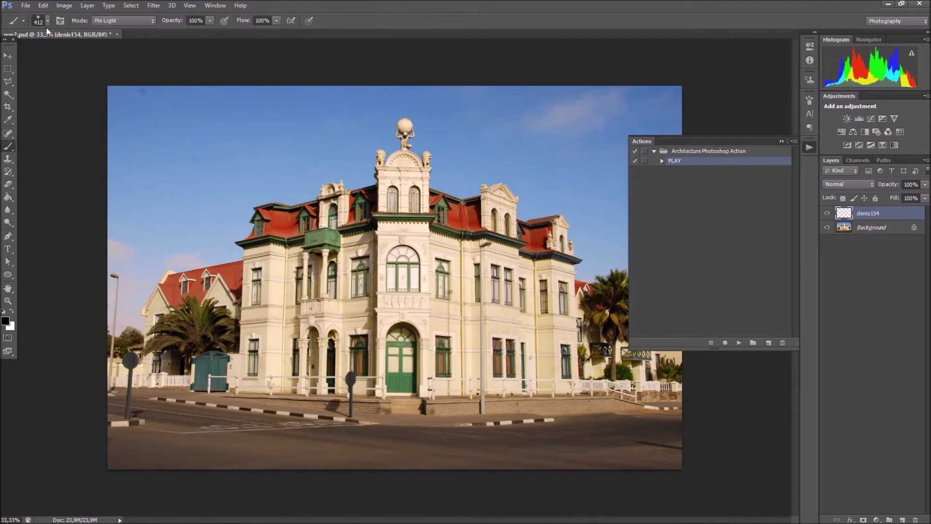
# - Set a large brush size and make pure red the foreground colour
pyautogui.click(45, 21)
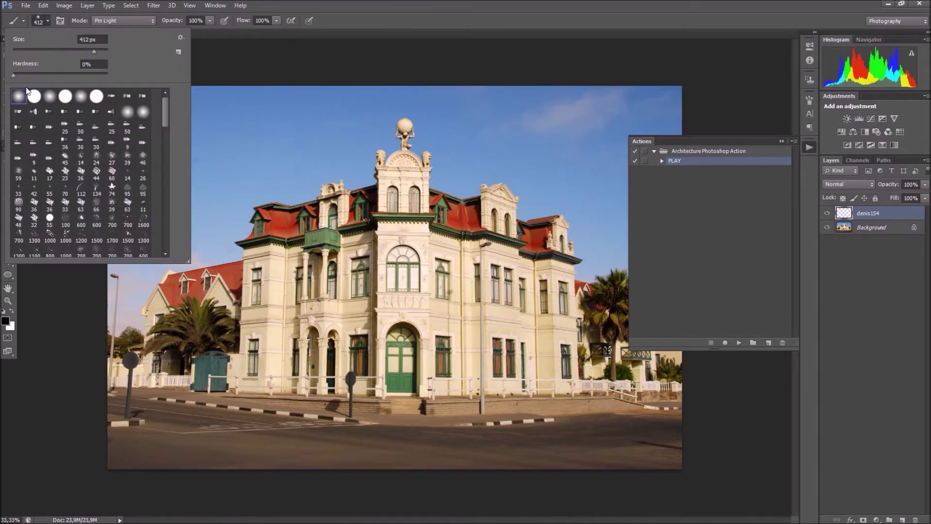
pyautogui.moveTo(80, 50); pyautogui.dragTo(88, 51)
pyautogui.press('Return')
pyautogui.click(5, 320)
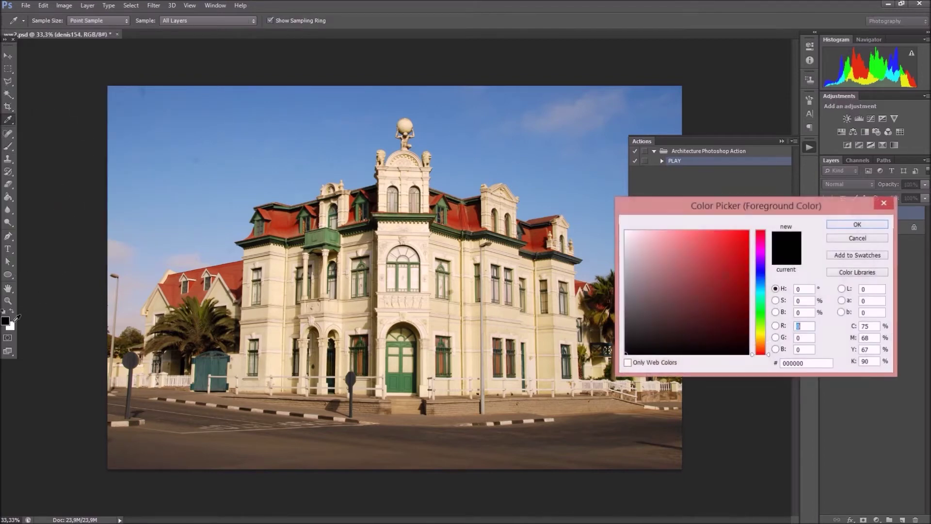
pyautogui.moveTo(690, 261); pyautogui.dragTo(751, 230)
pyautogui.click(857, 224)
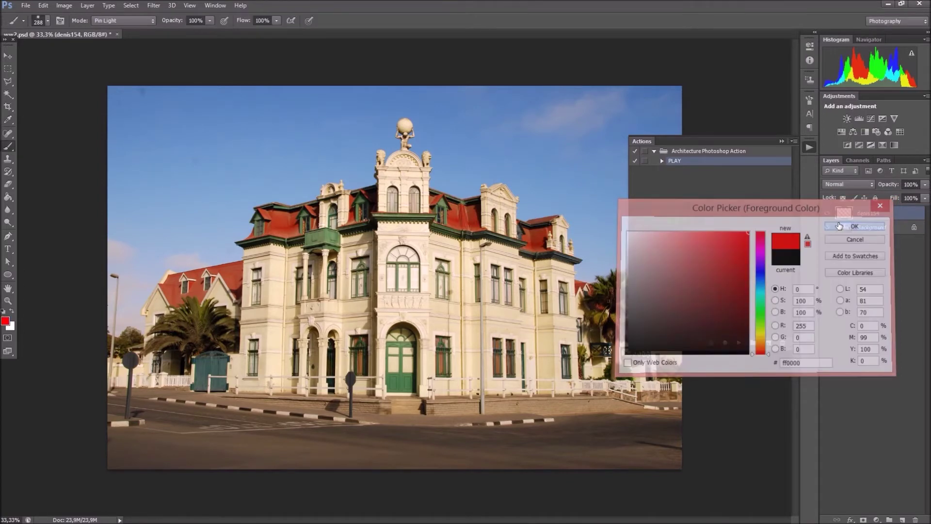
# - Paint red over the whole building on the denis154 layer
pyautogui.moveTo(278, 296); pyautogui.dragTo(291, 238)
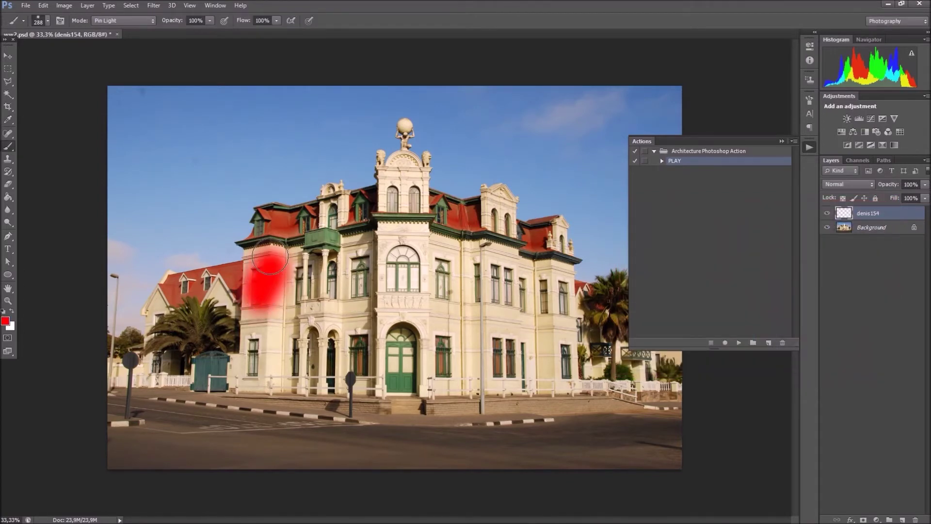
pyautogui.moveTo(291, 238); pyautogui.dragTo(255, 311)
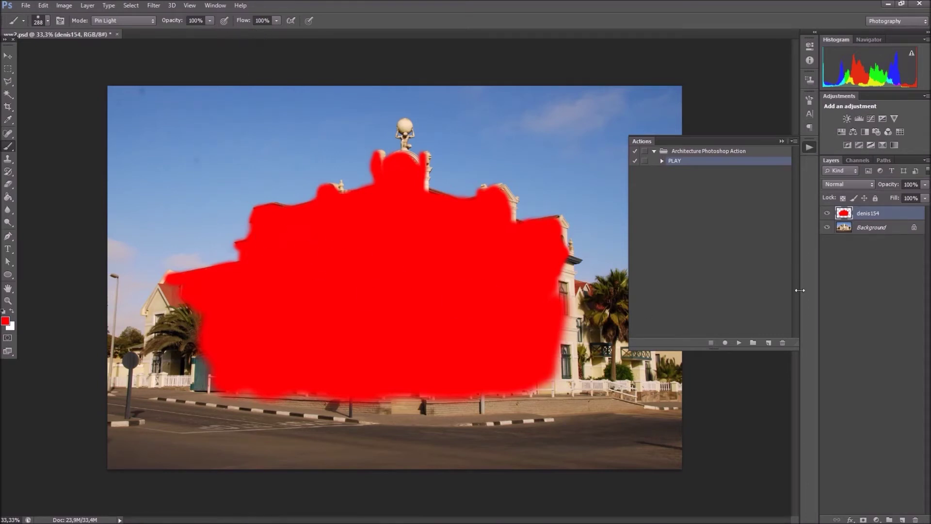
pyautogui.click(879, 228)
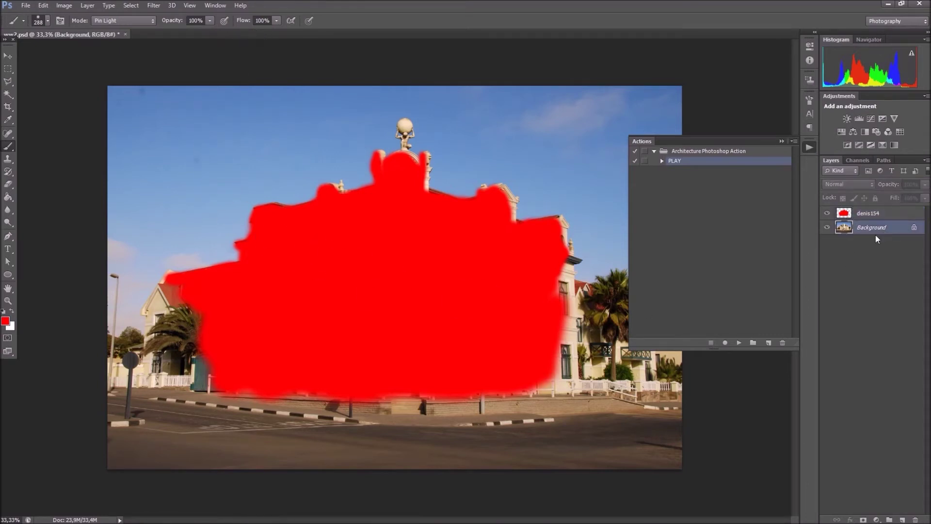
# - Convert the Background into Layer 0 and back into a Background layer
pyautogui.doubleClick(906, 228)
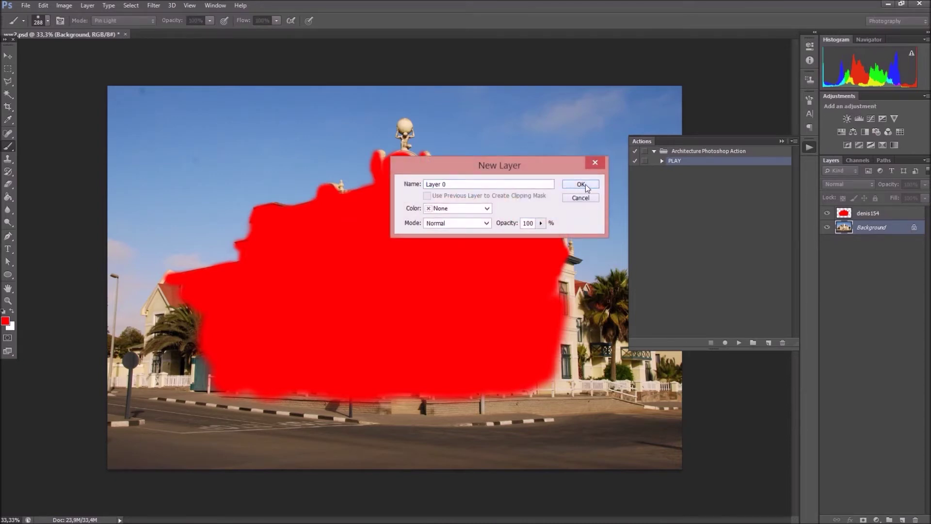
pyautogui.click(580, 184)
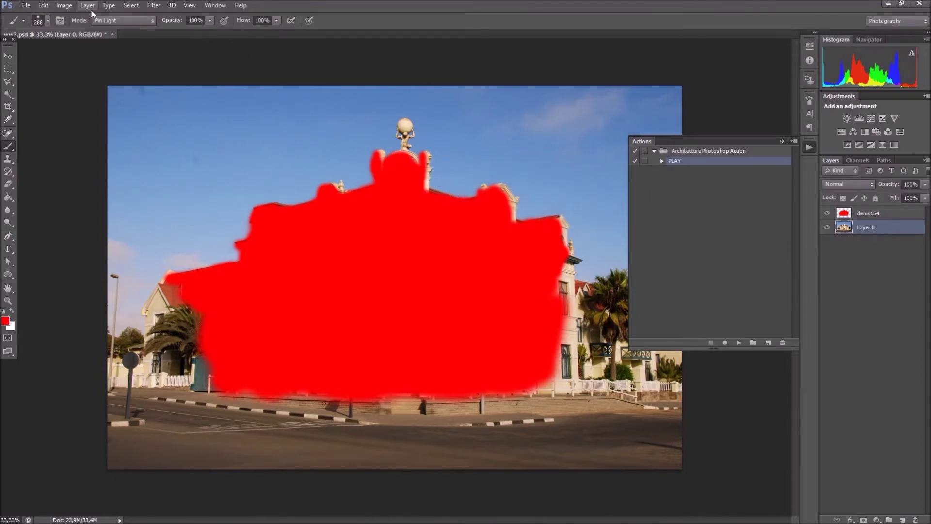
pyautogui.click(87, 5)
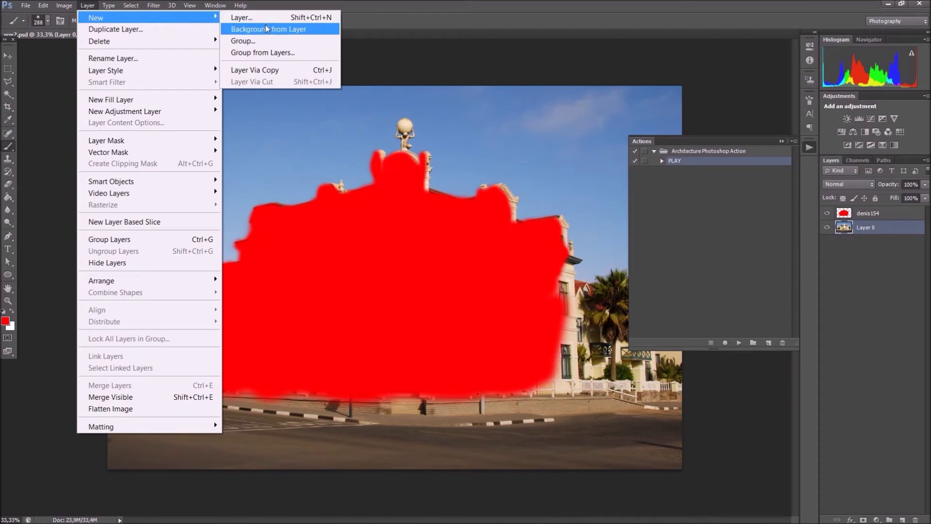
pyautogui.click(295, 30)
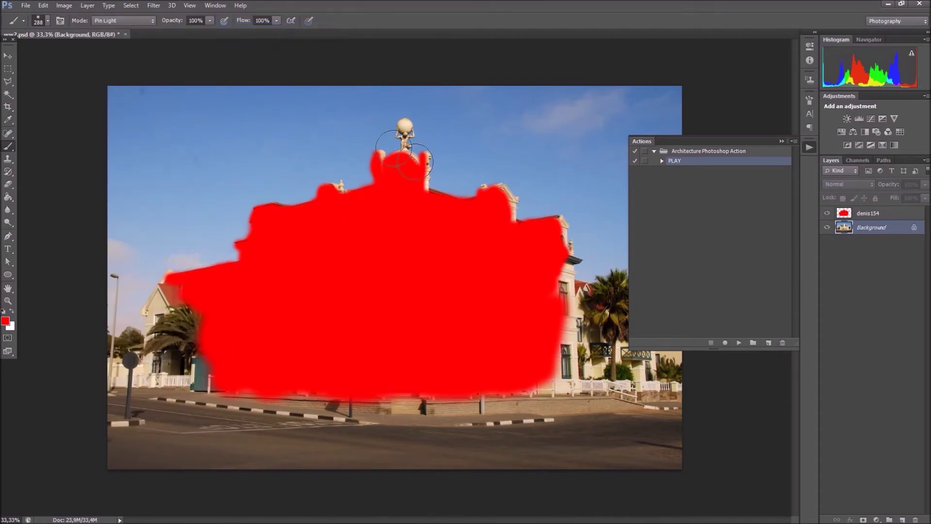
# - With denis154 selected, play the PLAY architecture sketch action
pyautogui.click(885, 214)
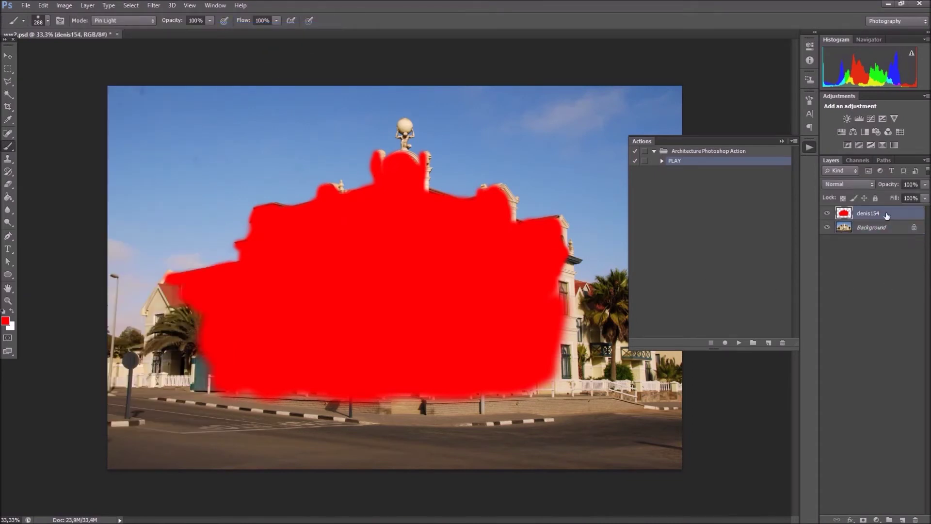
pyautogui.click(739, 343)
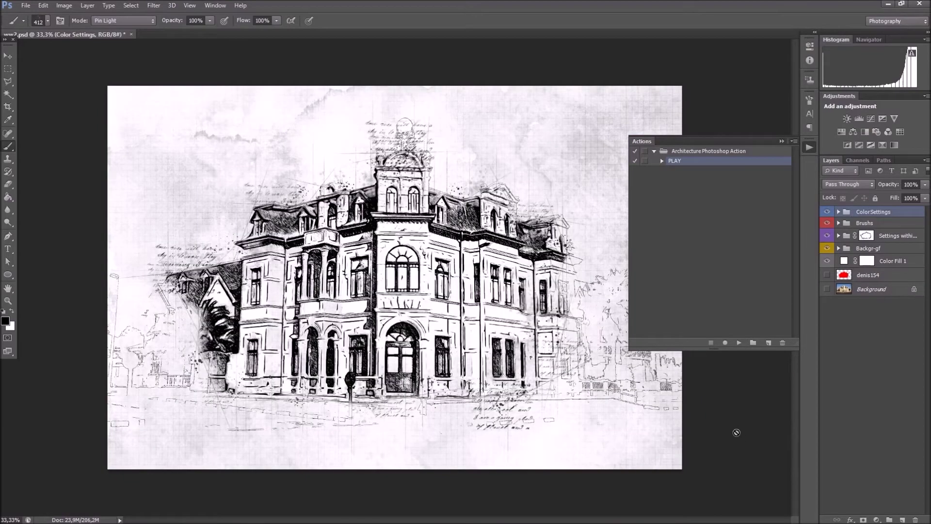
pyautogui.click(8, 55)
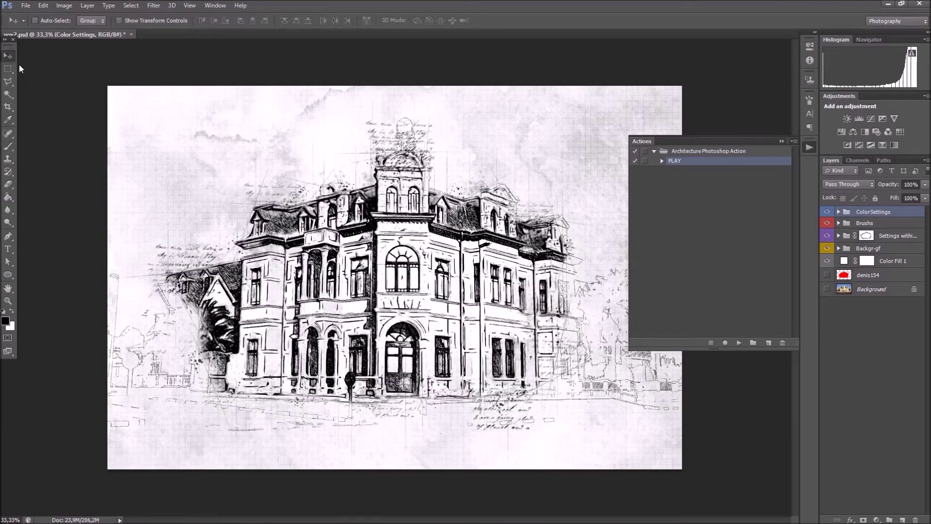
# - In ColorSettings, shift Color Balance towards yellow, then hide that adjustment
pyautogui.click(782, 142)
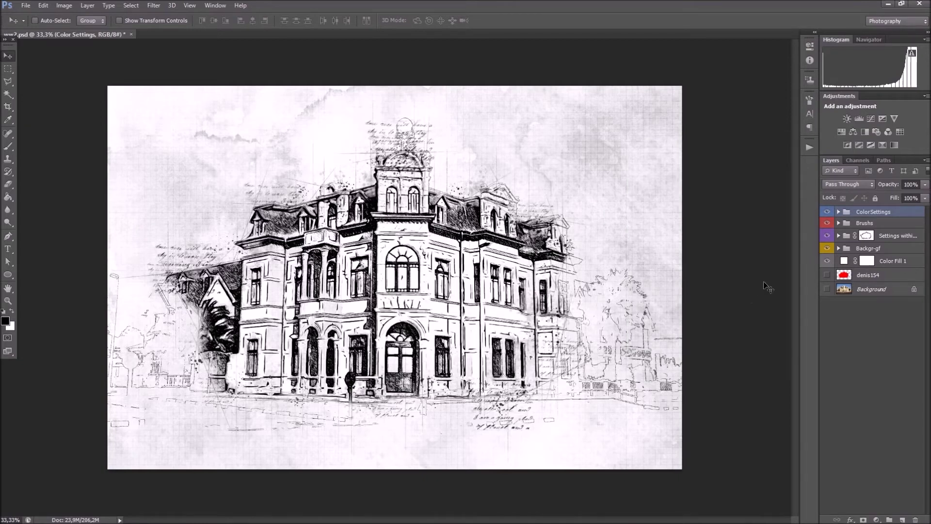
pyautogui.click(839, 212)
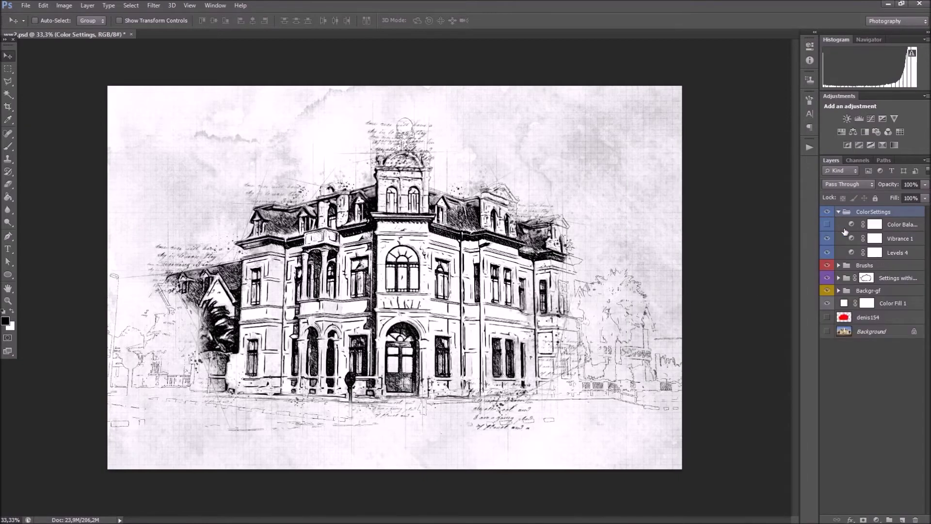
pyautogui.click(853, 226)
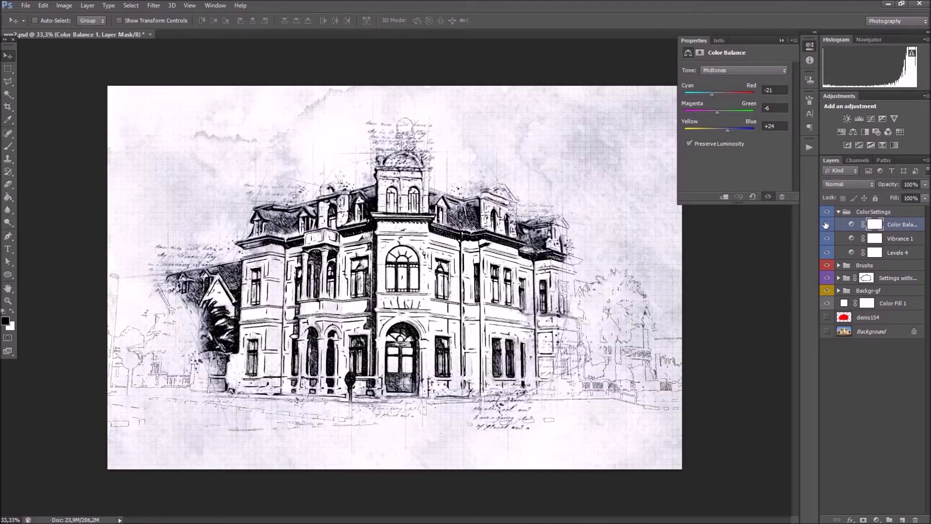
pyautogui.moveTo(744, 131)
pyautogui.mouseDown()
pyautogui.moveTo(686, 130)
pyautogui.moveTo(707, 129)
pyautogui.moveTo(727, 110)
pyautogui.moveTo(726, 94)
pyautogui.moveTo(701, 94)
pyautogui.moveTo(708, 97)
pyautogui.mouseUp()
pyautogui.click(827, 224)
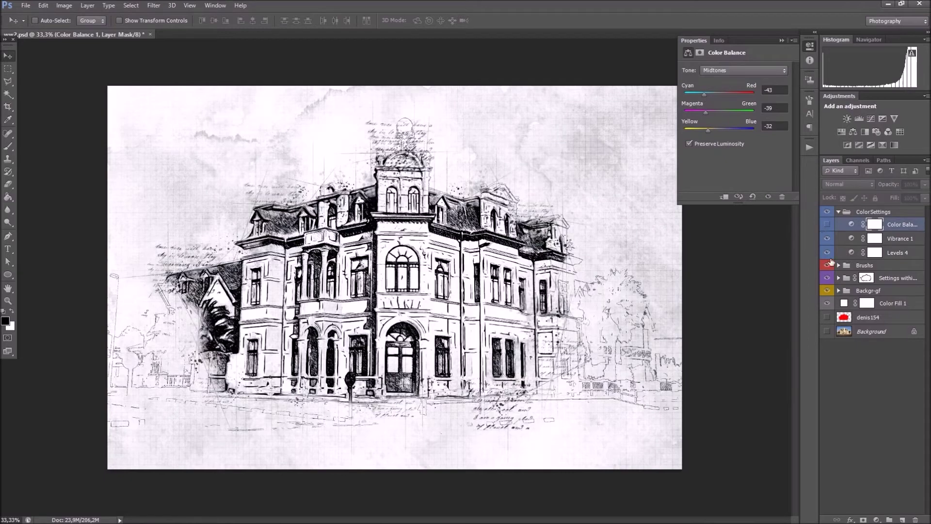
# - Set the Levels input levels to 29 and 217, then collapse ColorSettings
pyautogui.click(849, 240)
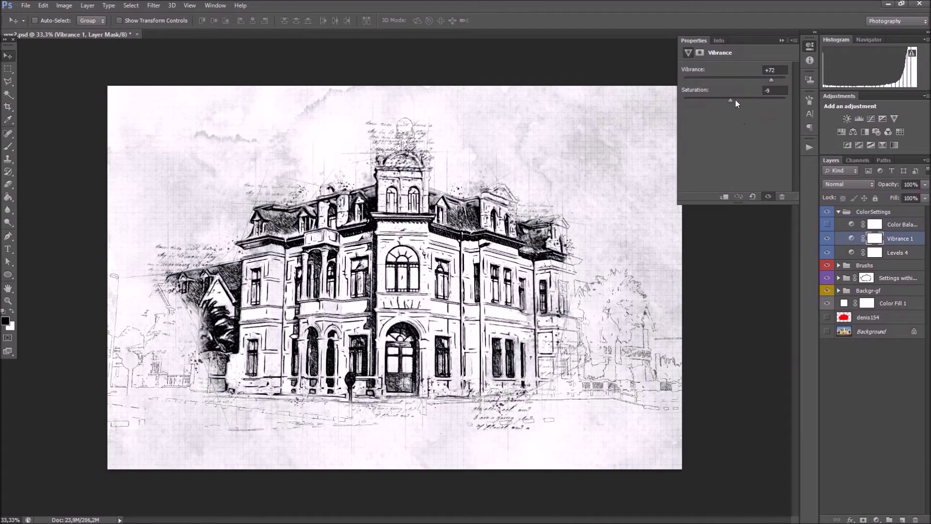
pyautogui.click(844, 253)
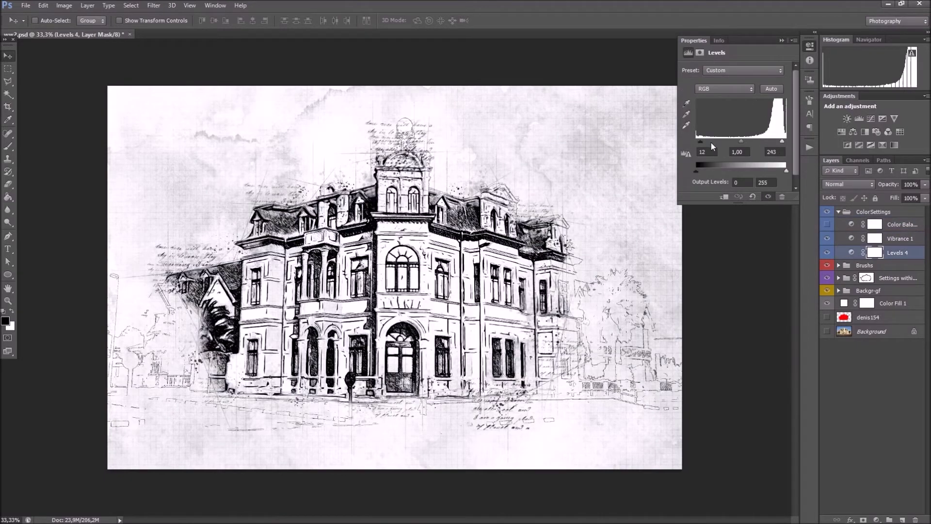
pyautogui.moveTo(702, 141); pyautogui.dragTo(700, 140)
pyautogui.moveTo(782, 141)
pyautogui.mouseDown()
pyautogui.moveTo(773, 142)
pyautogui.moveTo(784, 140)
pyautogui.mouseUp()
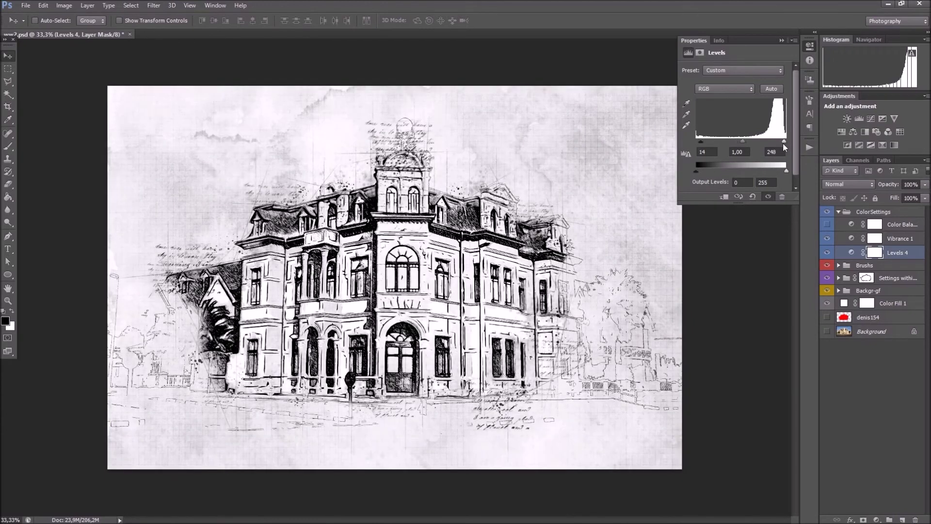
pyautogui.click(868, 212)
pyautogui.click(838, 212)
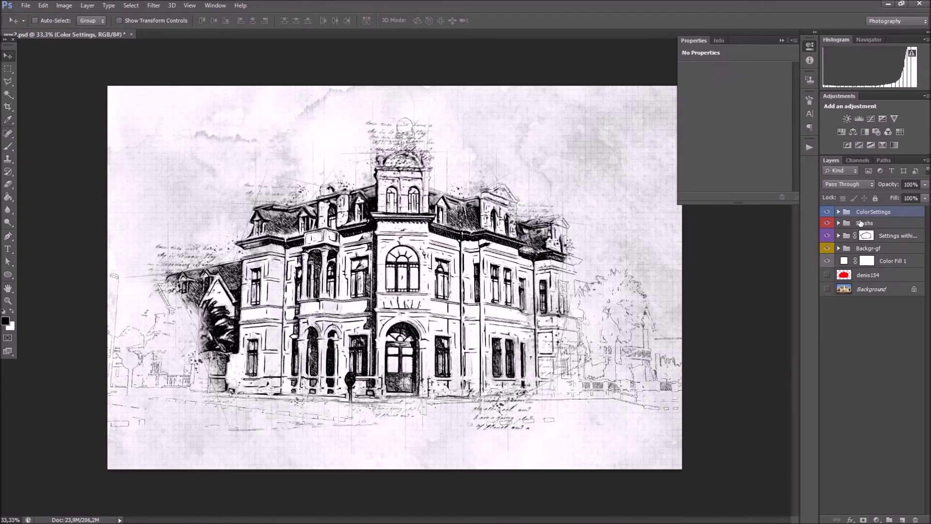
# - Select the cb layer in the Brushes group, undo a stray move, and lower its opacity
pyautogui.click(860, 223)
pyautogui.click(837, 223)
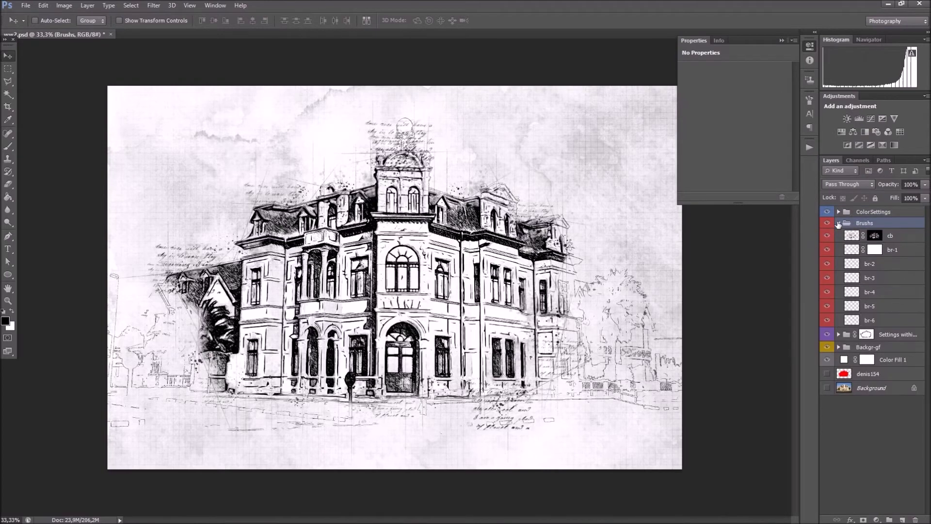
pyautogui.click(852, 235)
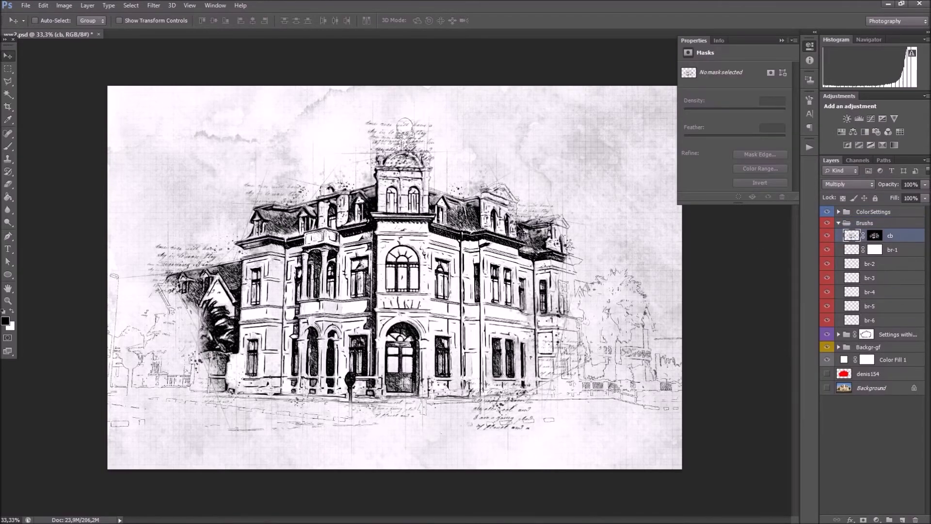
pyautogui.moveTo(518, 229); pyautogui.dragTo(524, 226)
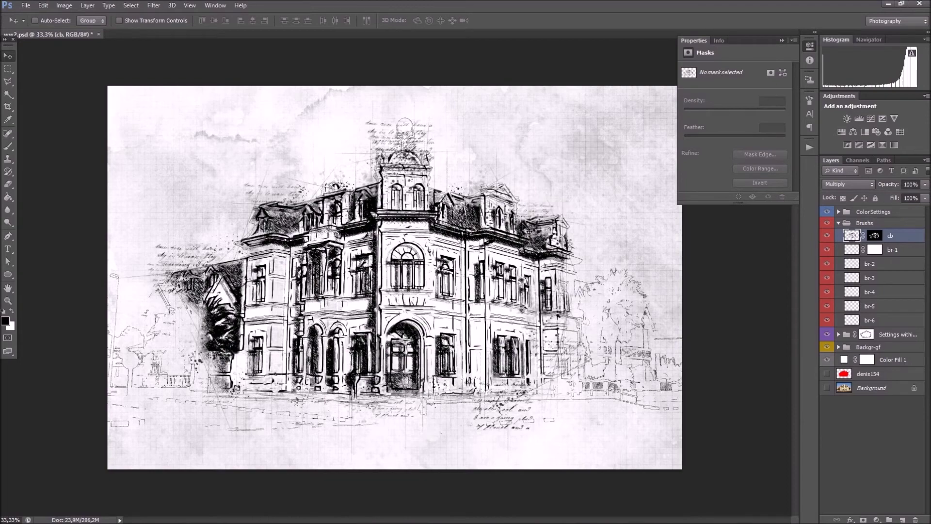
pyautogui.hotkey('ctrl', 'z')
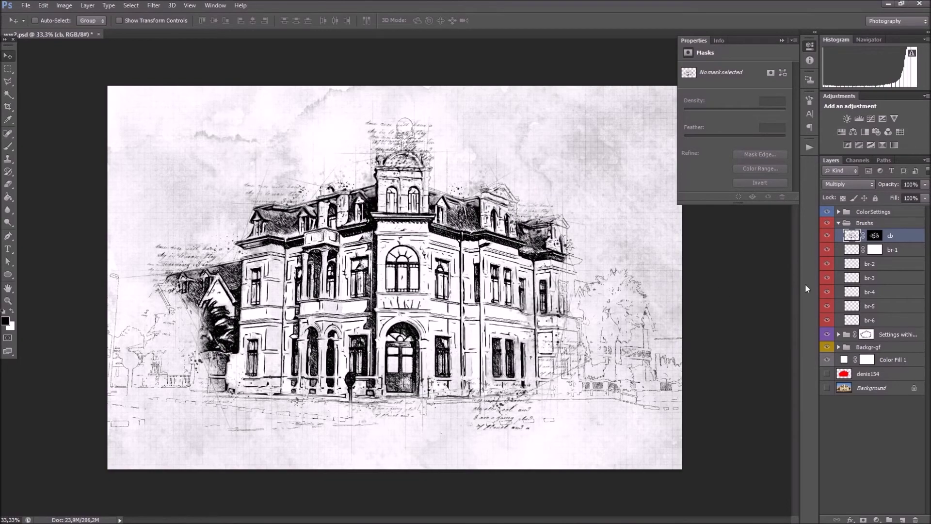
pyautogui.click(925, 185)
pyautogui.moveTo(906, 195)
pyautogui.mouseDown()
pyautogui.moveTo(895, 197)
pyautogui.moveTo(912, 199)
pyautogui.mouseUp()
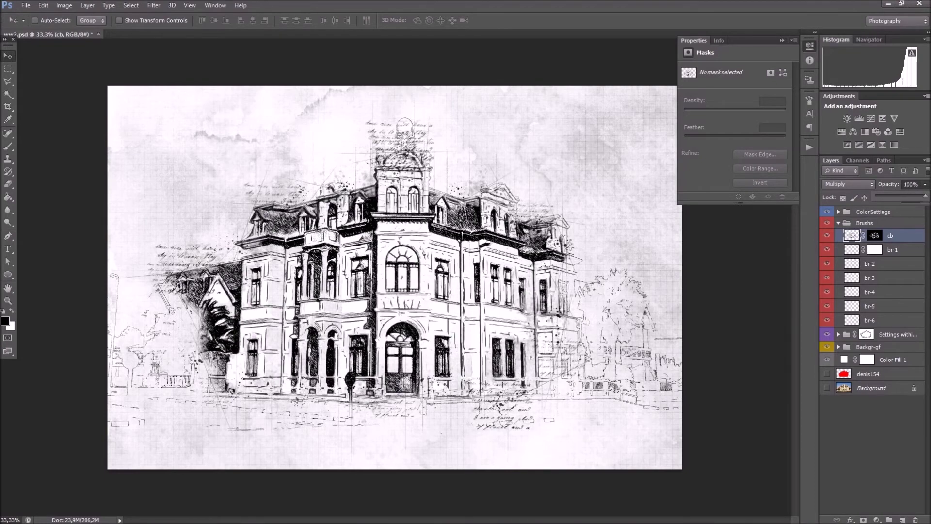
pyautogui.click(852, 250)
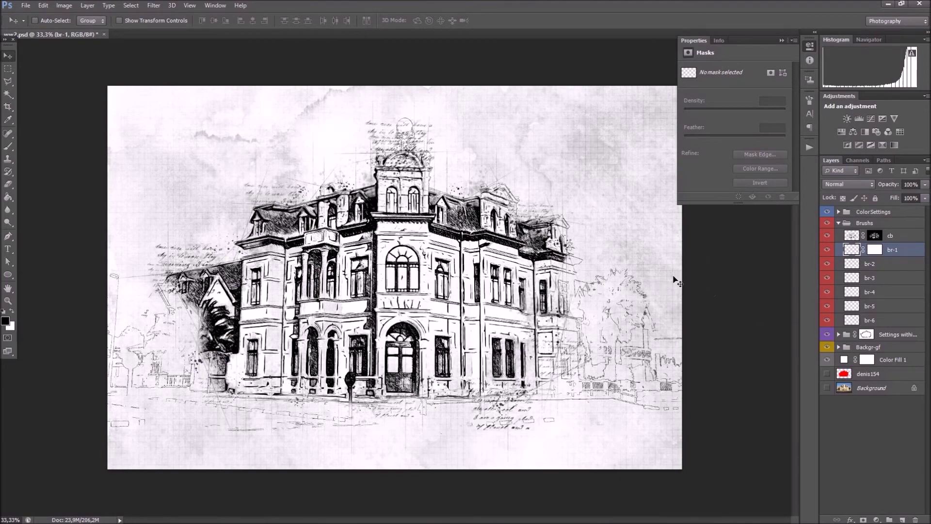
# - Scale the br-1 brush strokes up to about 104%
pyautogui.hotkey('ctrl', 't')
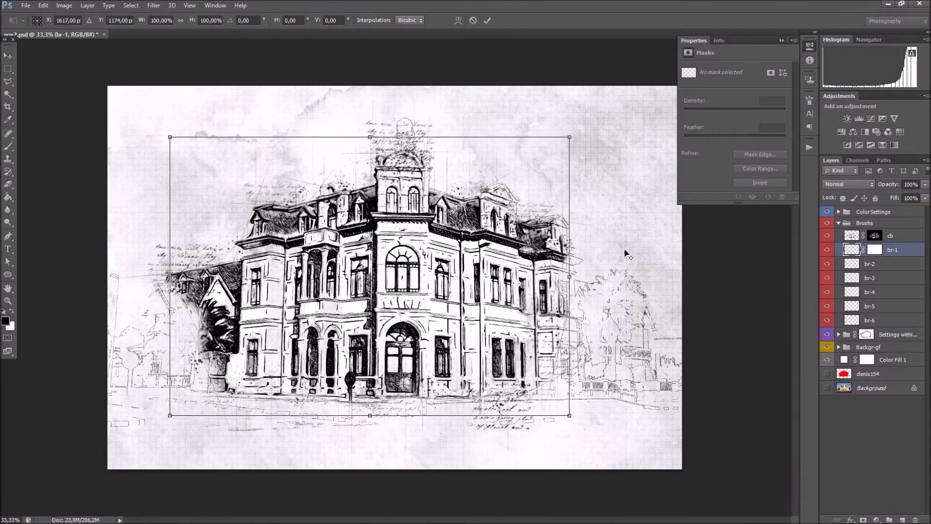
pyautogui.moveTo(570, 137); pyautogui.dragTo(577, 131)
pyautogui.click(487, 21)
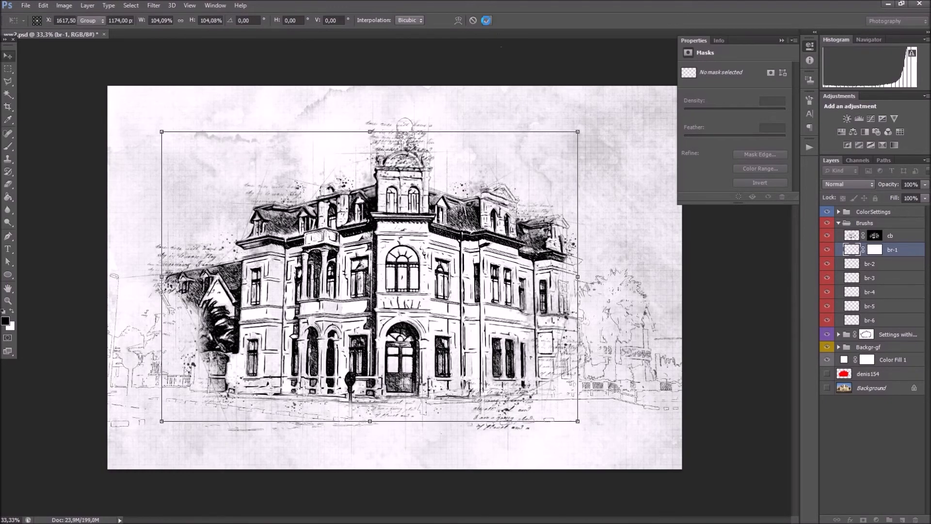
# - Hide the br-3 brush layer, toggle br-5 to compare, and collapse the Brushes group
pyautogui.click(846, 264)
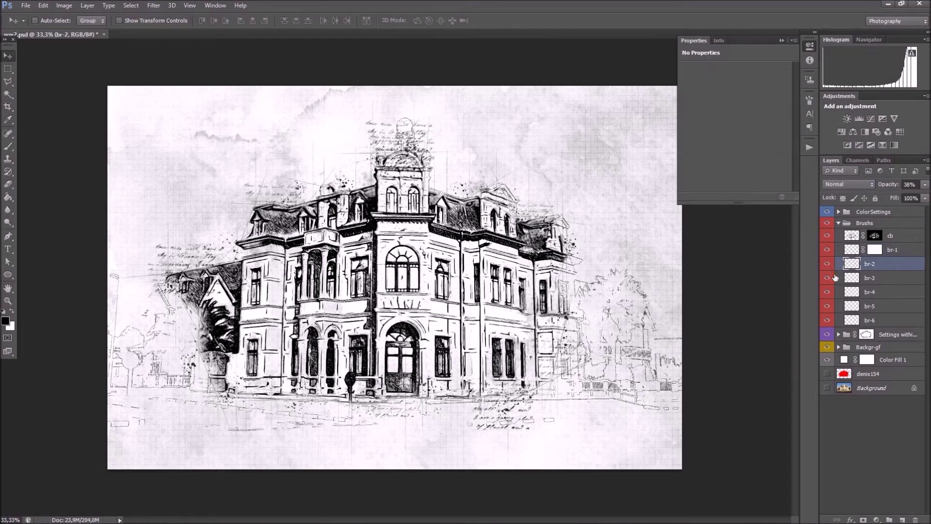
pyautogui.click(834, 278)
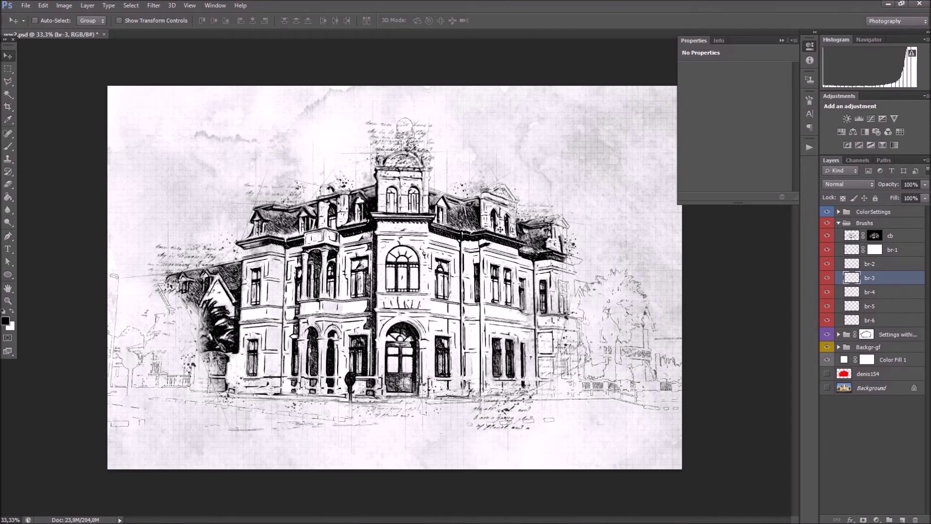
pyautogui.click(827, 277)
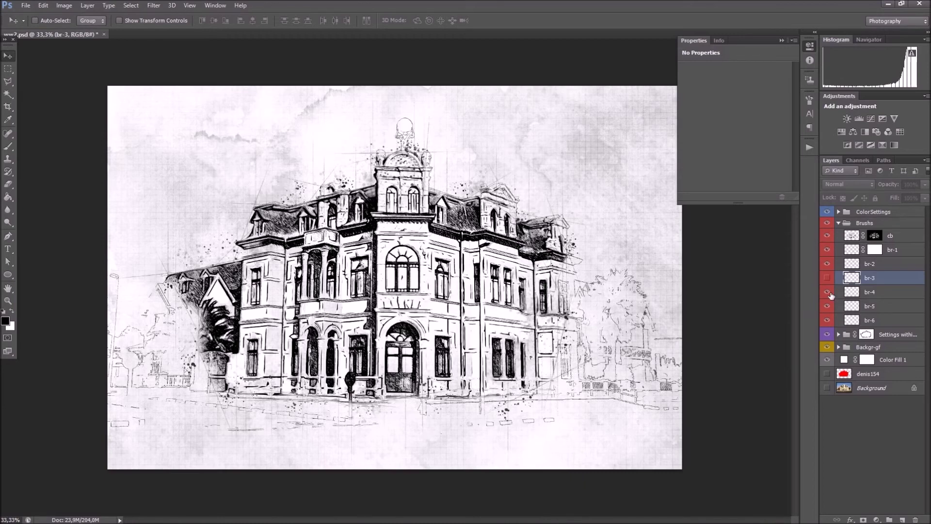
pyautogui.click(866, 294)
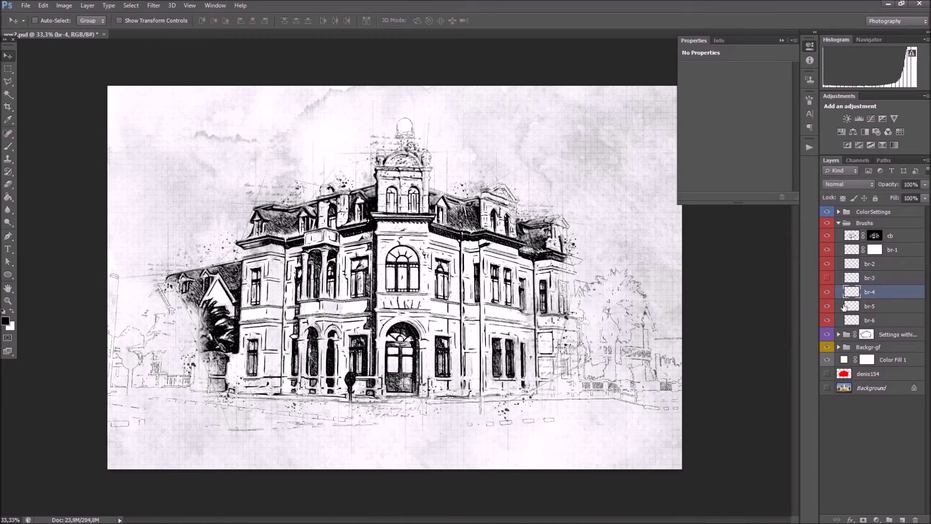
pyautogui.click(826, 306)
pyautogui.click(865, 223)
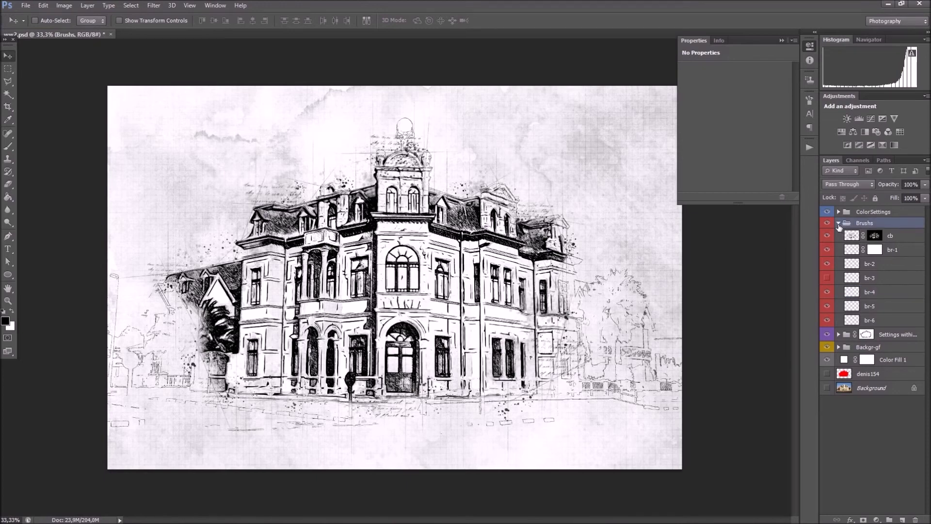
pyautogui.click(838, 222)
# - Lower the object group's Vibrance and brighten Levels 6 by moving its white input left
pyautogui.click(885, 238)
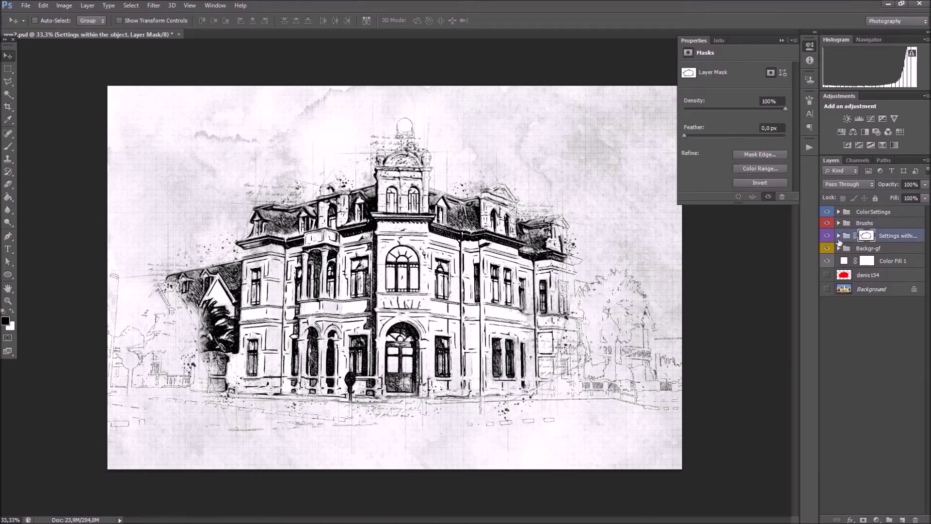
pyautogui.click(838, 236)
pyautogui.click(854, 279)
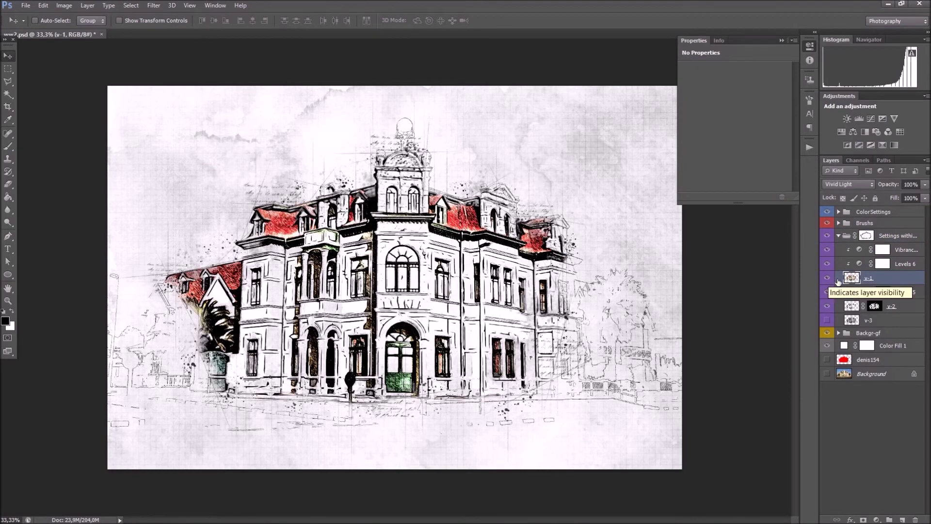
pyautogui.click(882, 250)
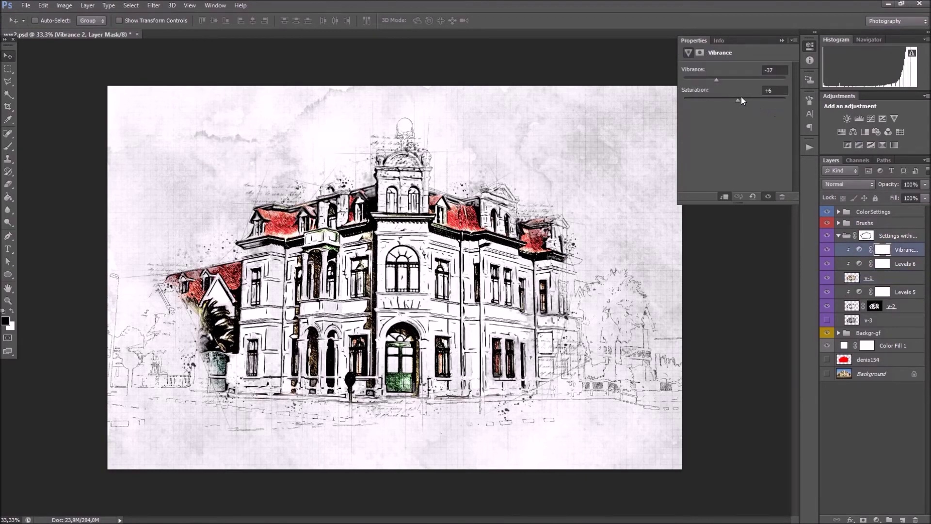
pyautogui.moveTo(697, 79); pyautogui.dragTo(729, 100)
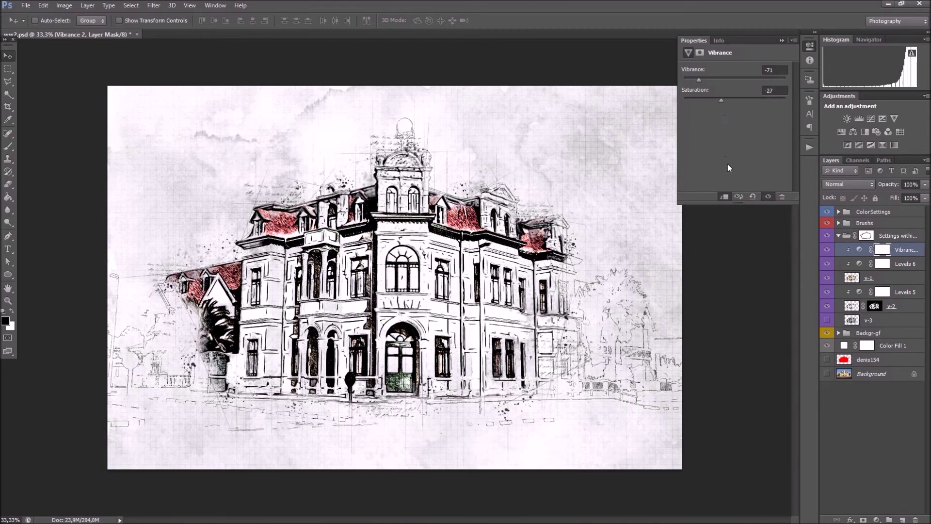
pyautogui.click(861, 264)
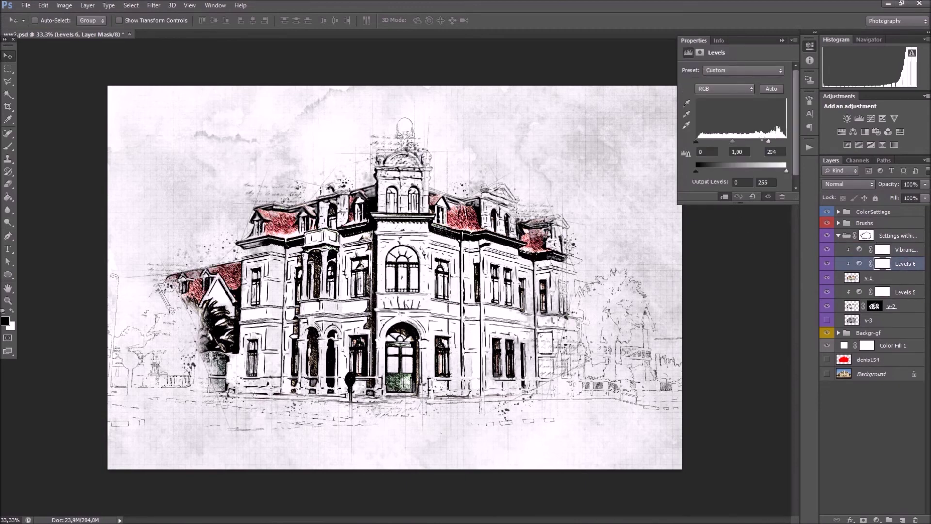
pyautogui.moveTo(767, 144)
pyautogui.mouseDown()
pyautogui.moveTo(743, 140)
pyautogui.moveTo(758, 138)
pyautogui.mouseUp()
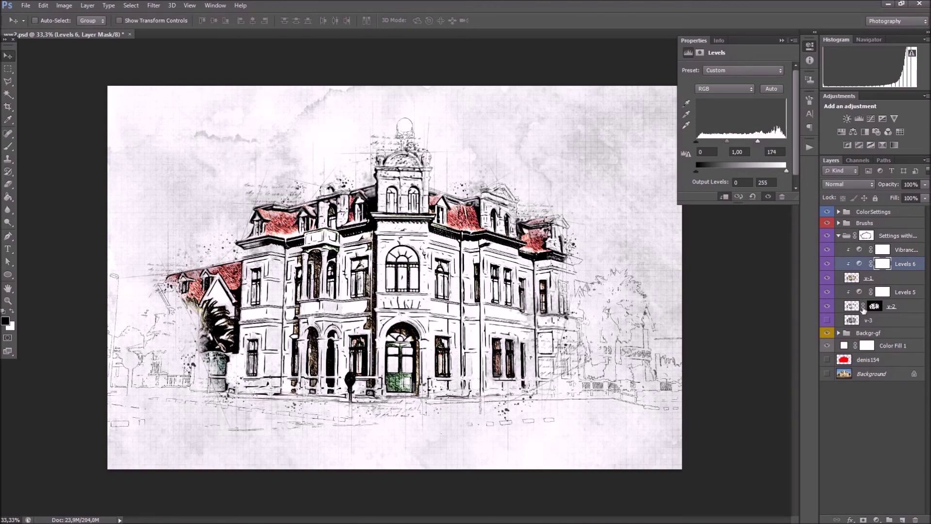
# - Hide the v-1 red roof colouring and the v-3 grey shading
pyautogui.click(863, 275)
pyautogui.click(828, 277)
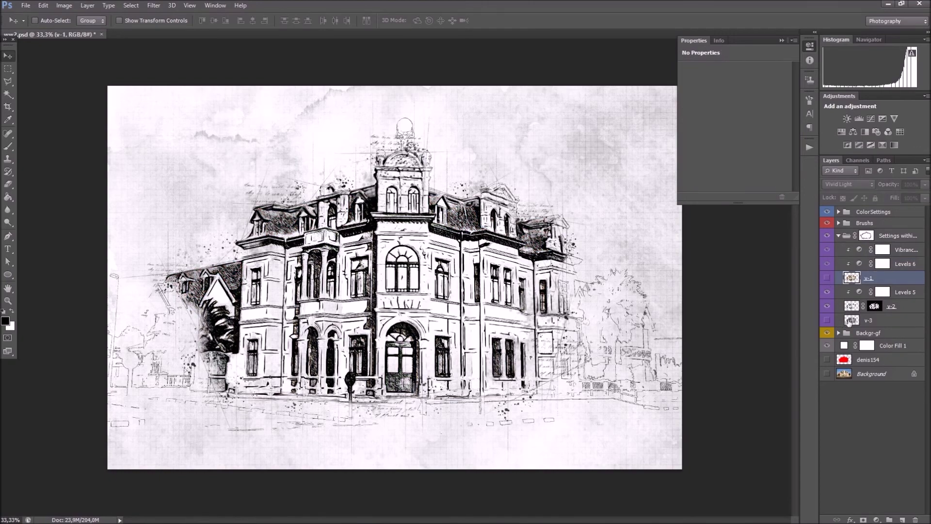
pyautogui.click(868, 321)
pyautogui.click(826, 321)
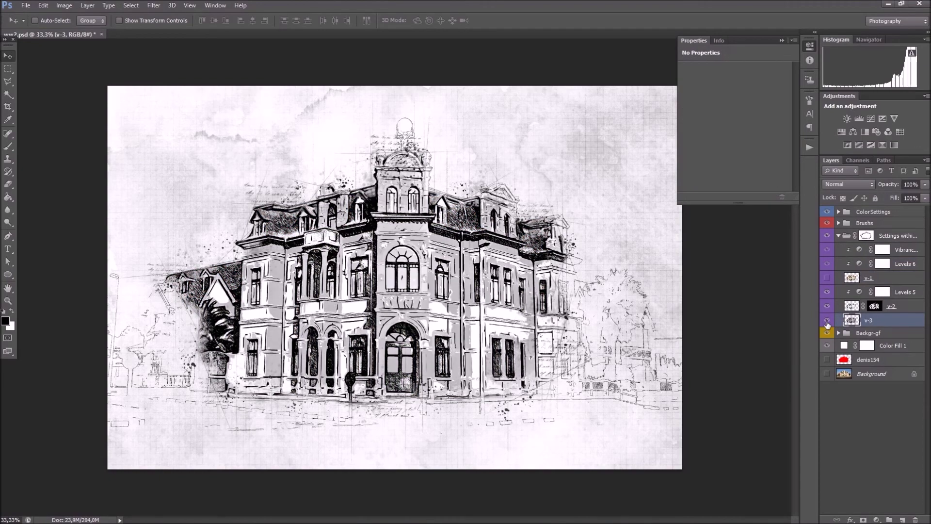
pyautogui.click(827, 321)
pyautogui.click(827, 321)
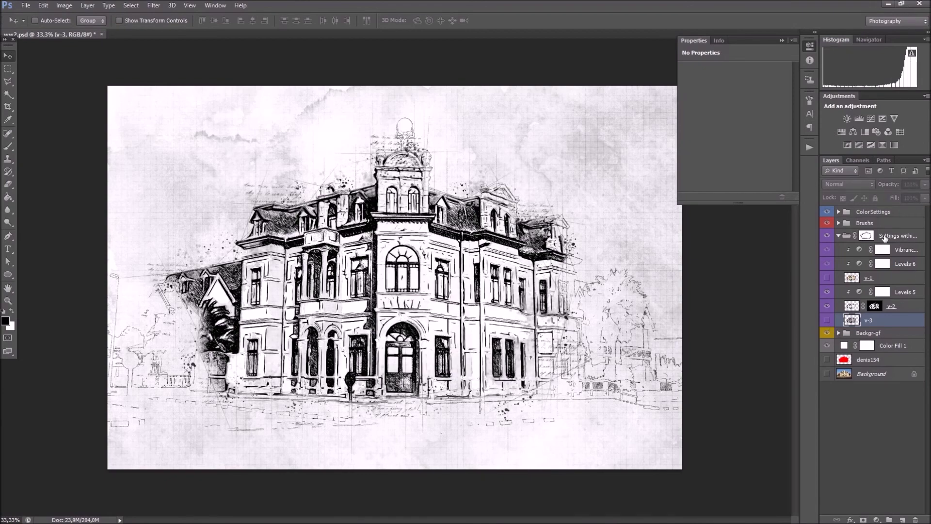
pyautogui.click(883, 236)
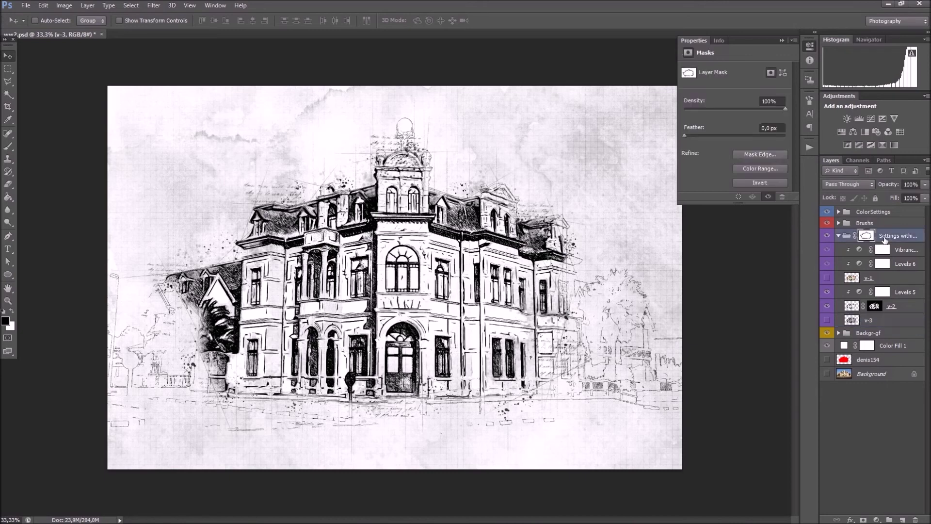
# - Show the m-1 tint in Backgr-gf and adjust the Levels 7 black and white inputs
pyautogui.click(839, 236)
pyautogui.click(865, 247)
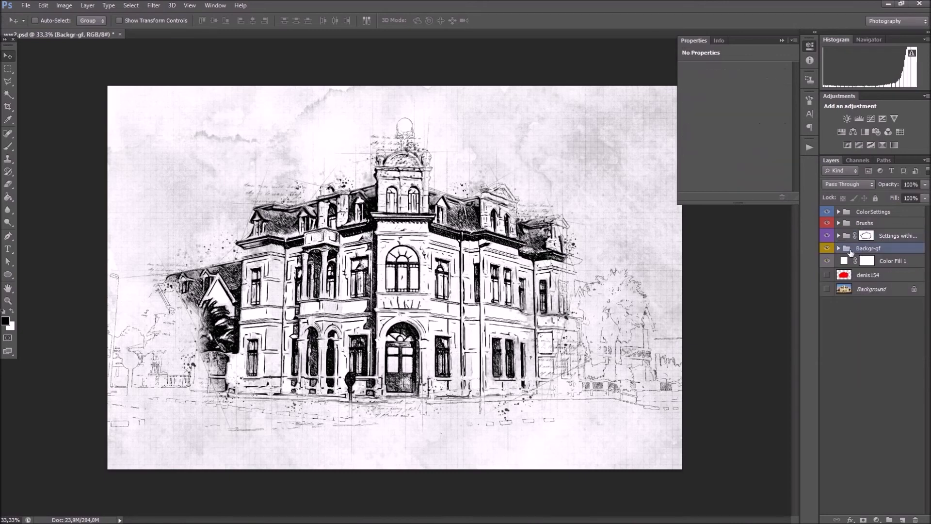
pyautogui.click(838, 248)
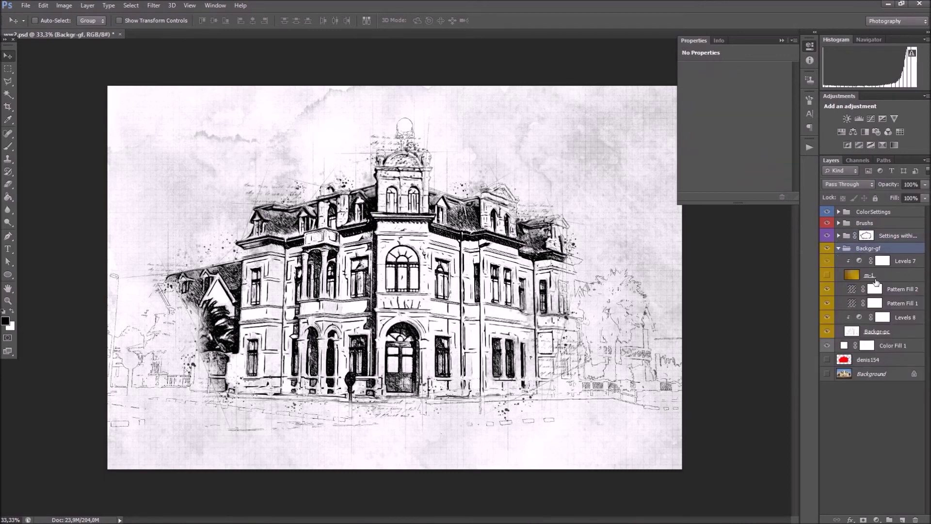
pyautogui.click(873, 274)
pyautogui.click(829, 275)
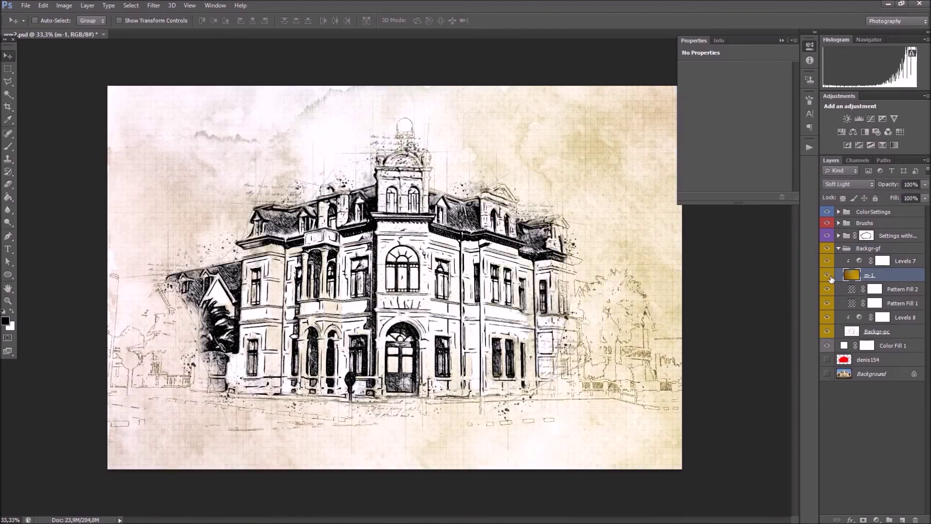
pyautogui.click(857, 262)
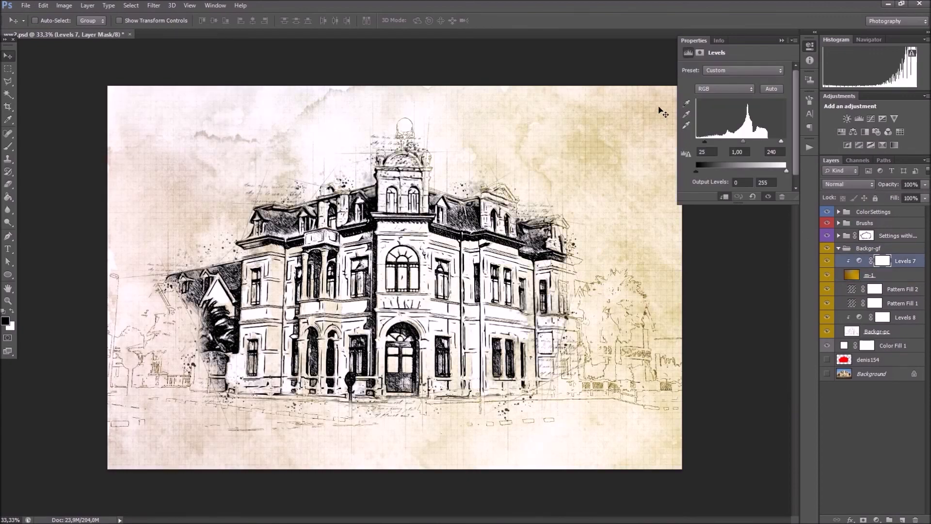
pyautogui.moveTo(722, 142)
pyautogui.mouseDown()
pyautogui.moveTo(750, 142)
pyautogui.moveTo(736, 150)
pyautogui.moveTo(700, 144)
pyautogui.mouseUp()
pyautogui.moveTo(779, 143); pyautogui.dragTo(782, 143)
# - Hide m-1, turn Pattern Fill 2 on, test Pattern Fill 1 and Backgr-pc, then collapse Backgr-gf
pyautogui.click(873, 276)
pyautogui.click(826, 276)
pyautogui.click(851, 290)
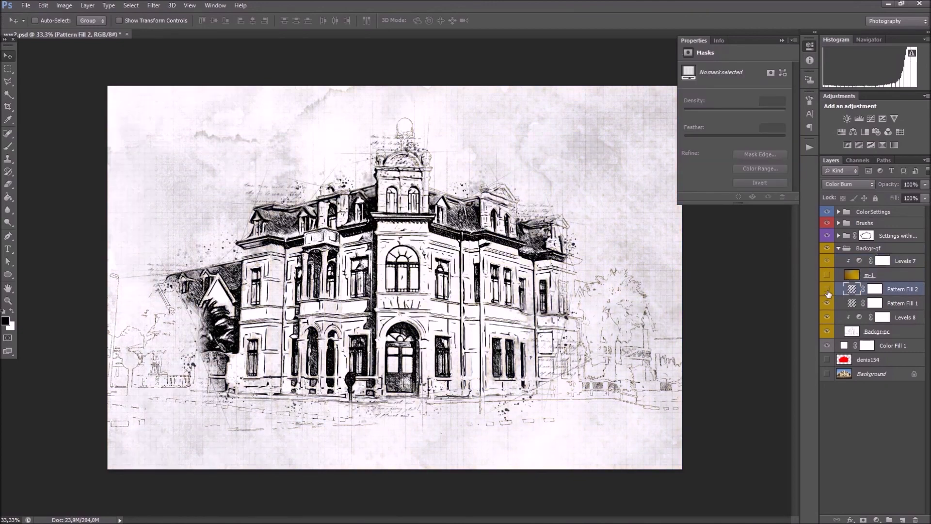
pyautogui.click(827, 290)
pyautogui.click(826, 303)
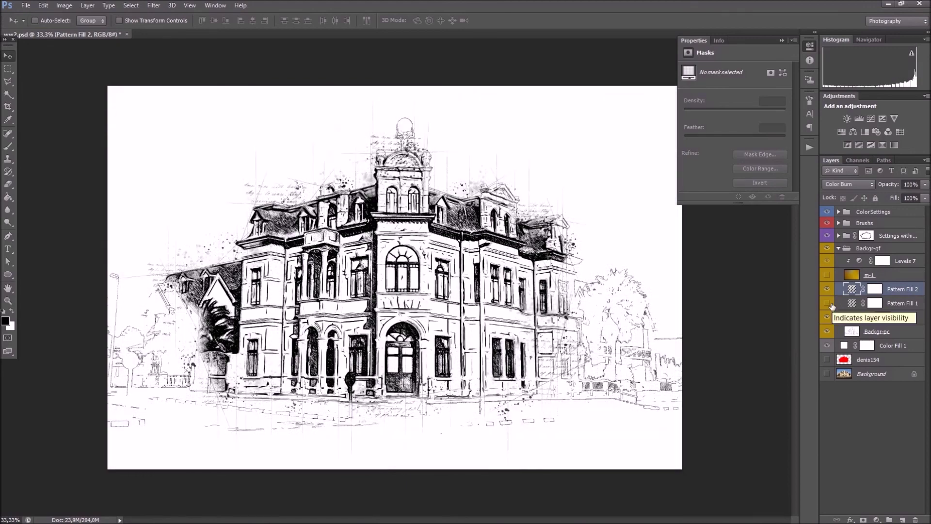
pyautogui.click(828, 304)
pyautogui.click(827, 331)
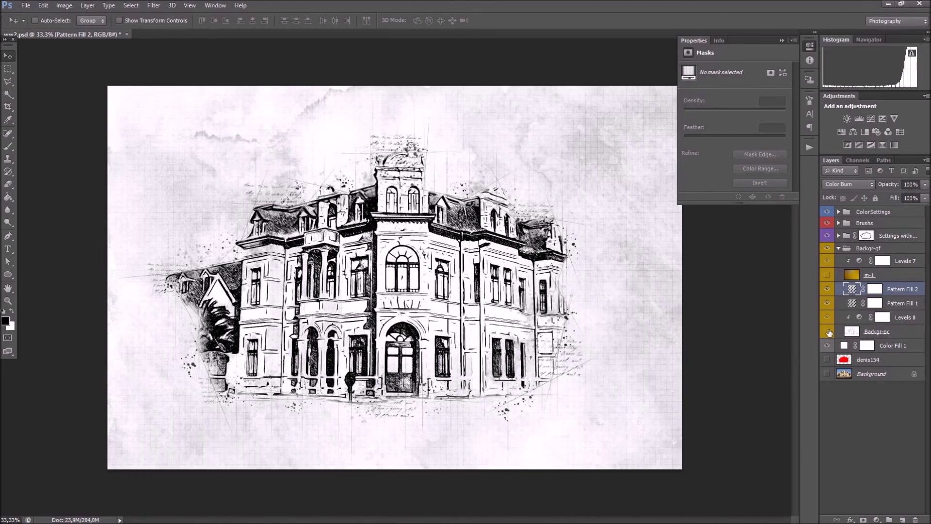
pyautogui.click(828, 331)
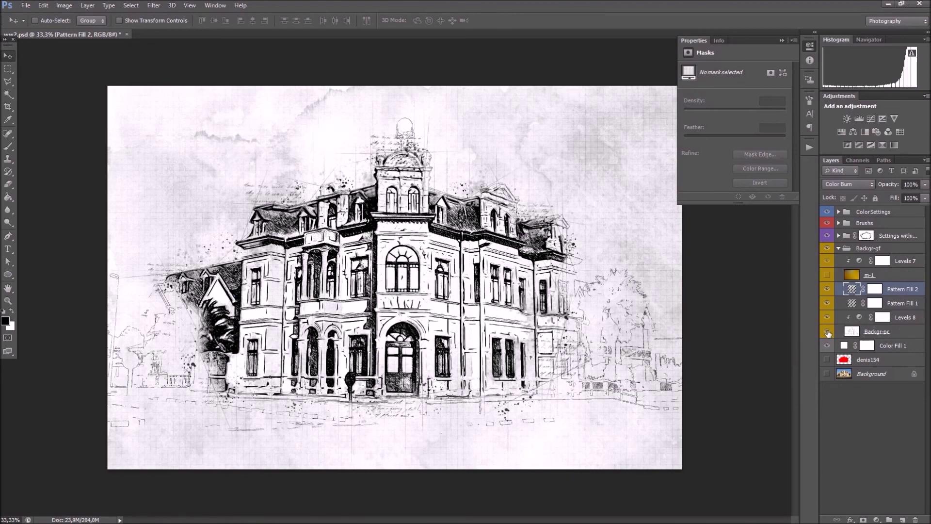
pyautogui.click(854, 249)
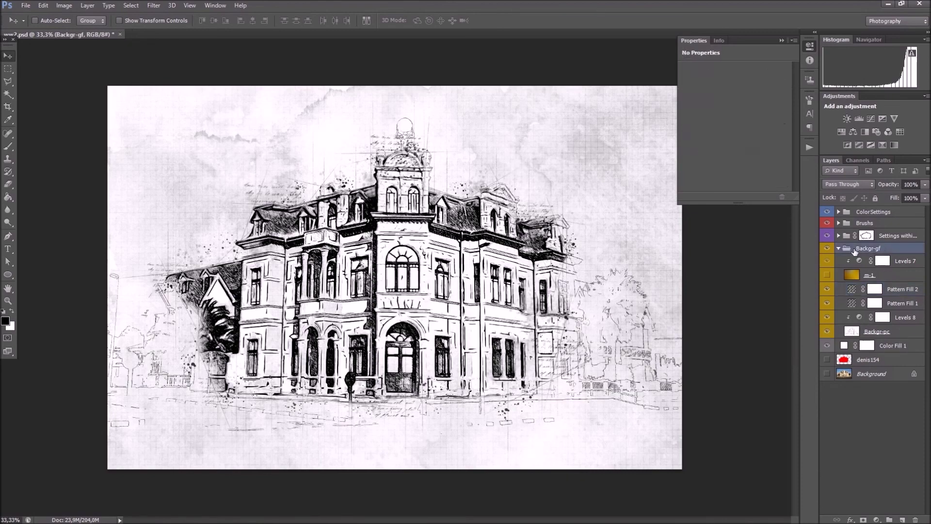
pyautogui.click(839, 248)
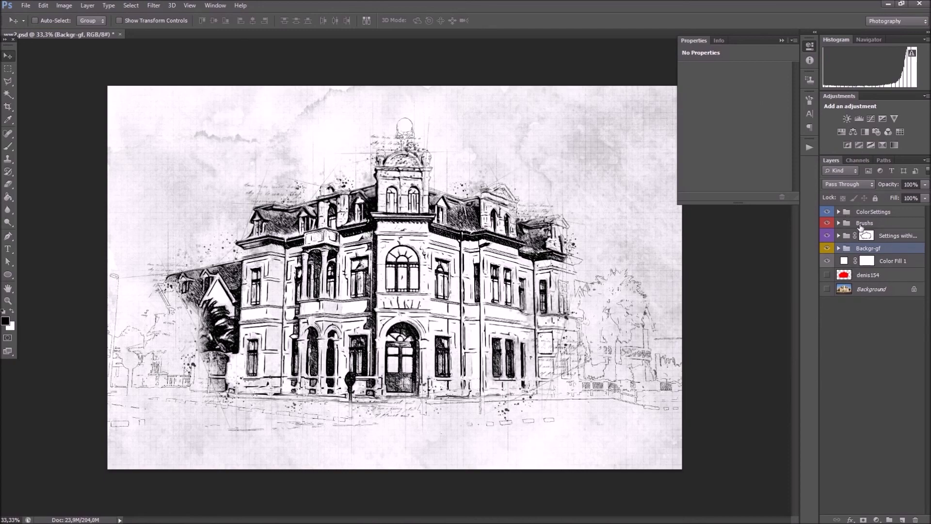